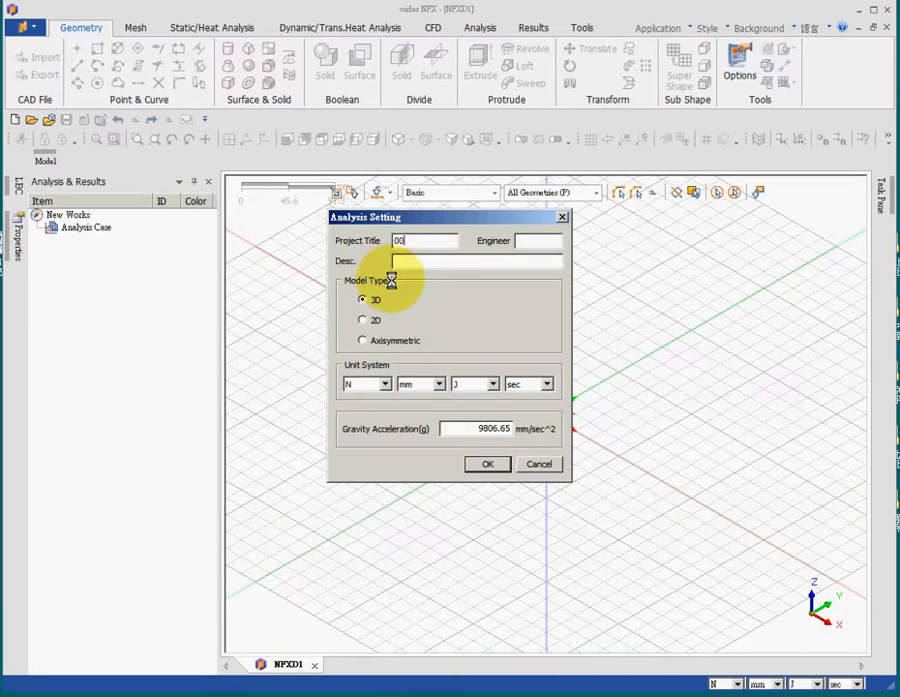
# - Create a 3D project titled 005 in N, mm, J, sec units and import the Parasolid file 005.x_t from the desktop
pyautogui.write('5')
pyautogui.click(485, 464)
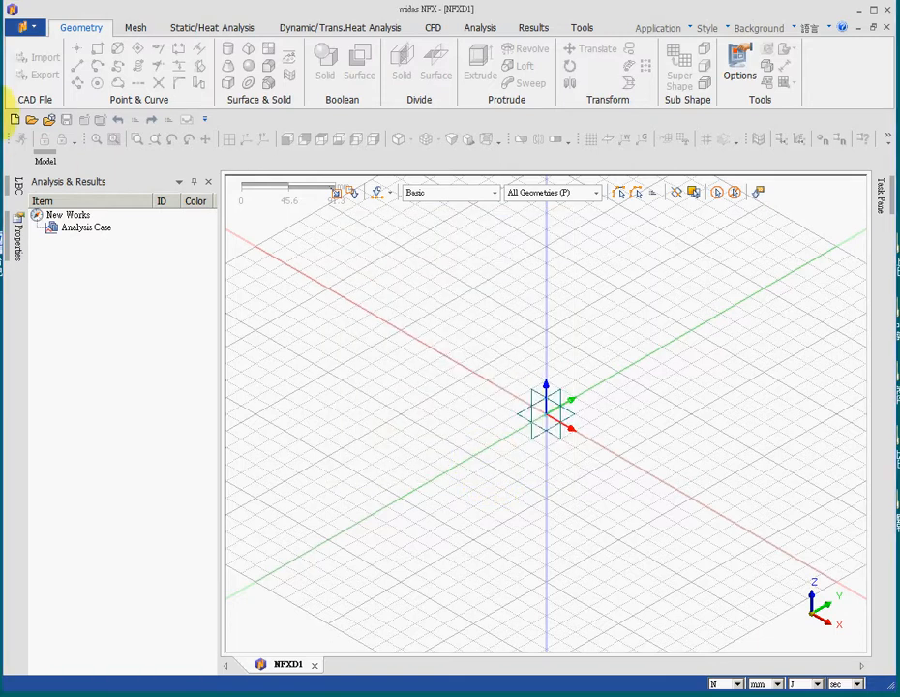
pyautogui.click(27, 57)
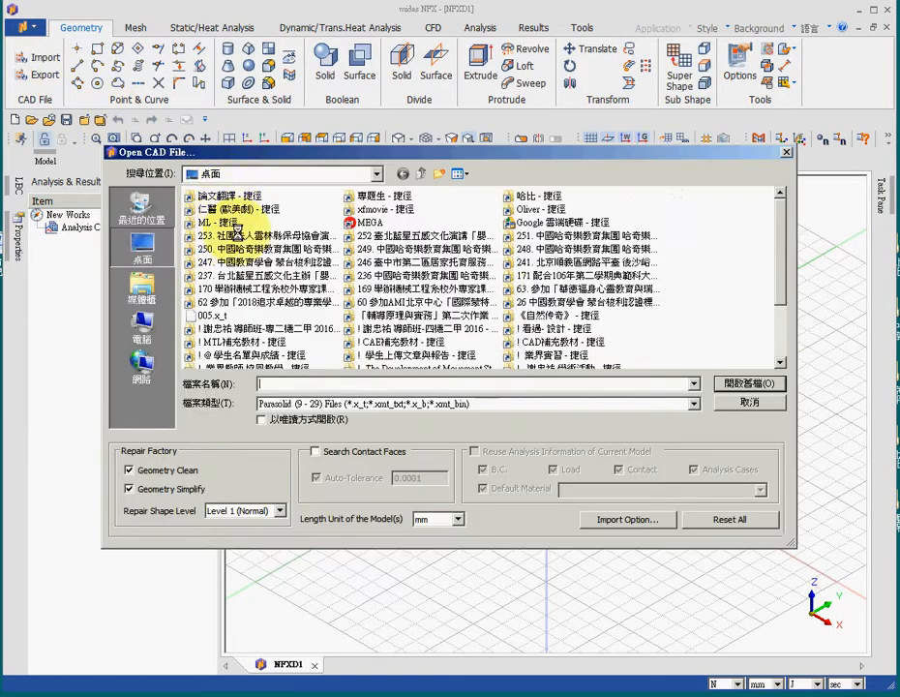
pyautogui.click(208, 315)
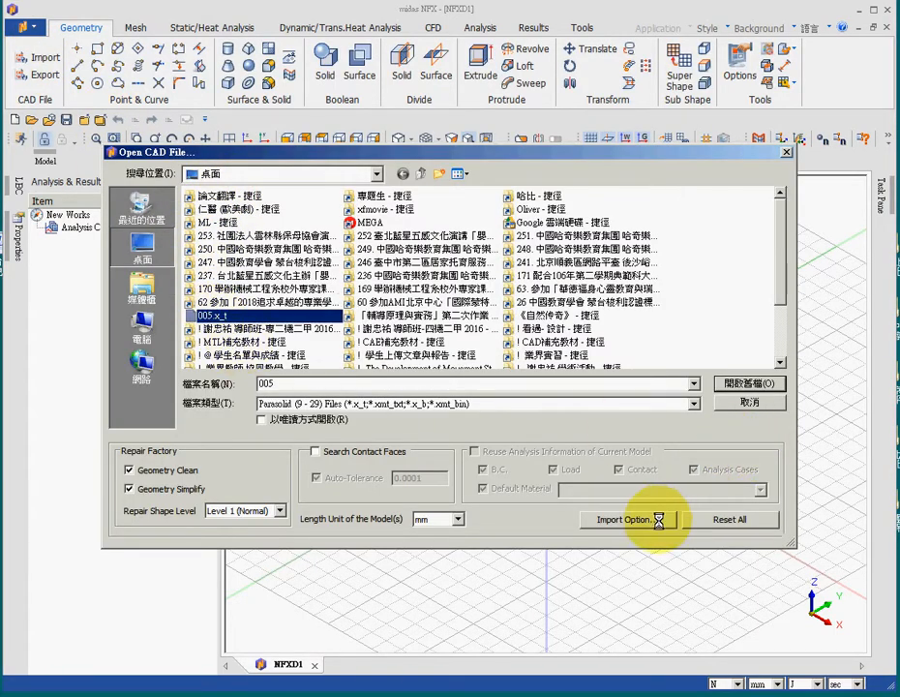
pyautogui.click(732, 382)
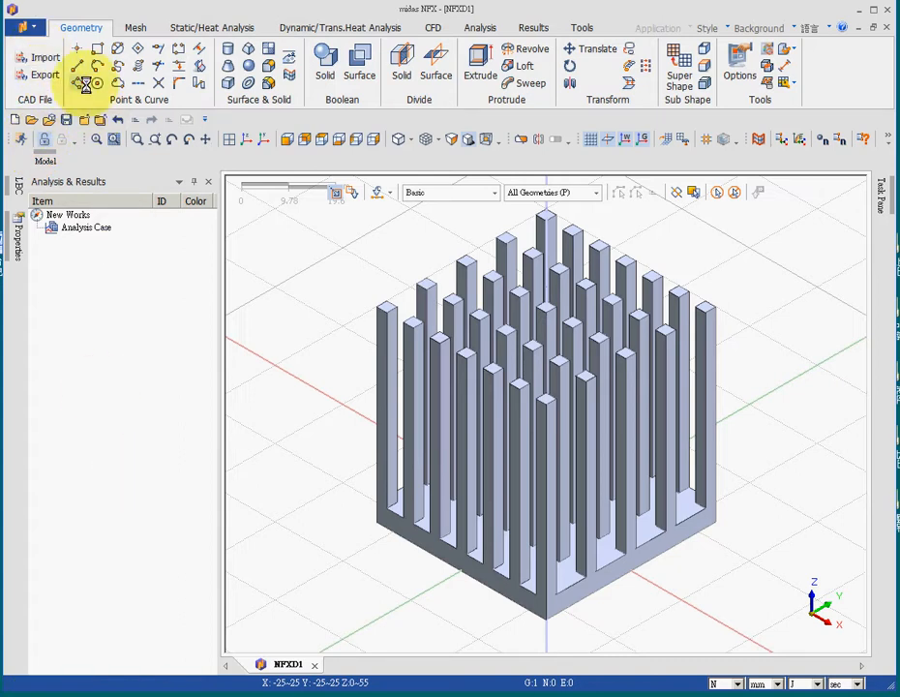
# - Add an isotropic material from the Aluminum Alloys library using 6061 Alloy
pyautogui.click(135, 27)
pyautogui.click(25, 63)
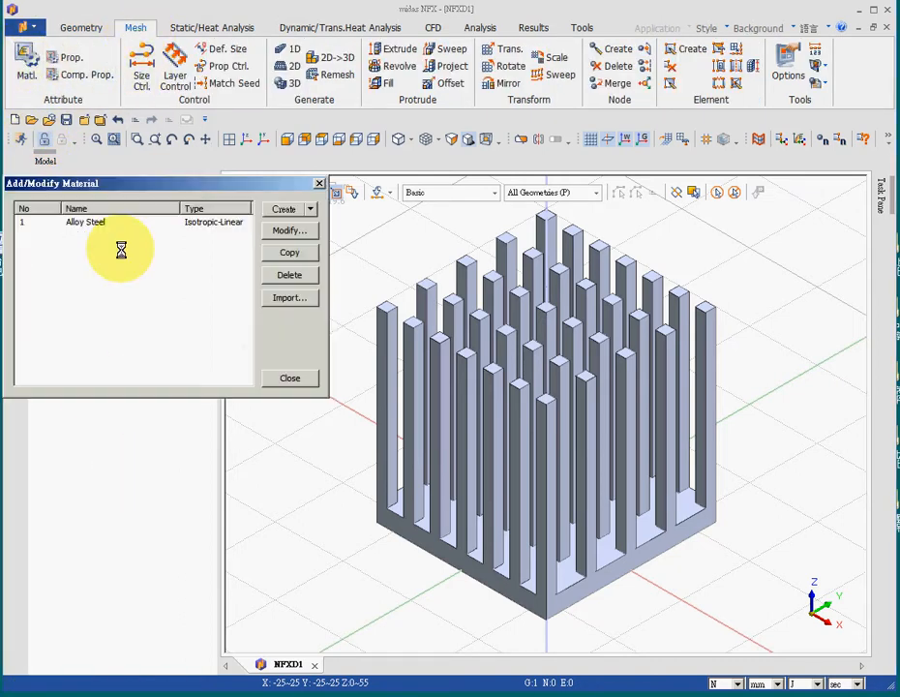
pyautogui.click(311, 208)
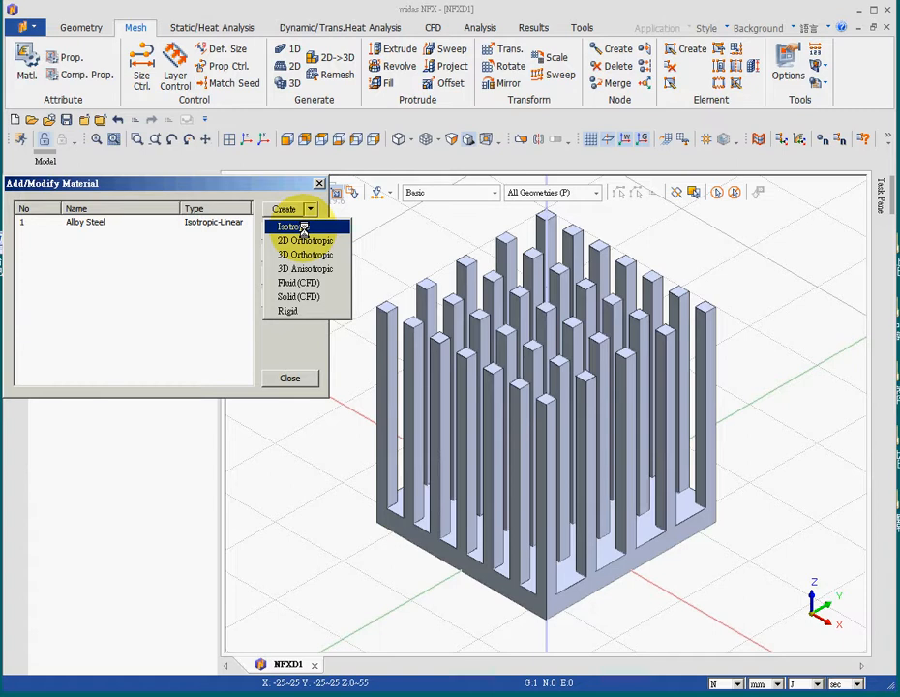
pyautogui.click(290, 227)
pyautogui.click(504, 233)
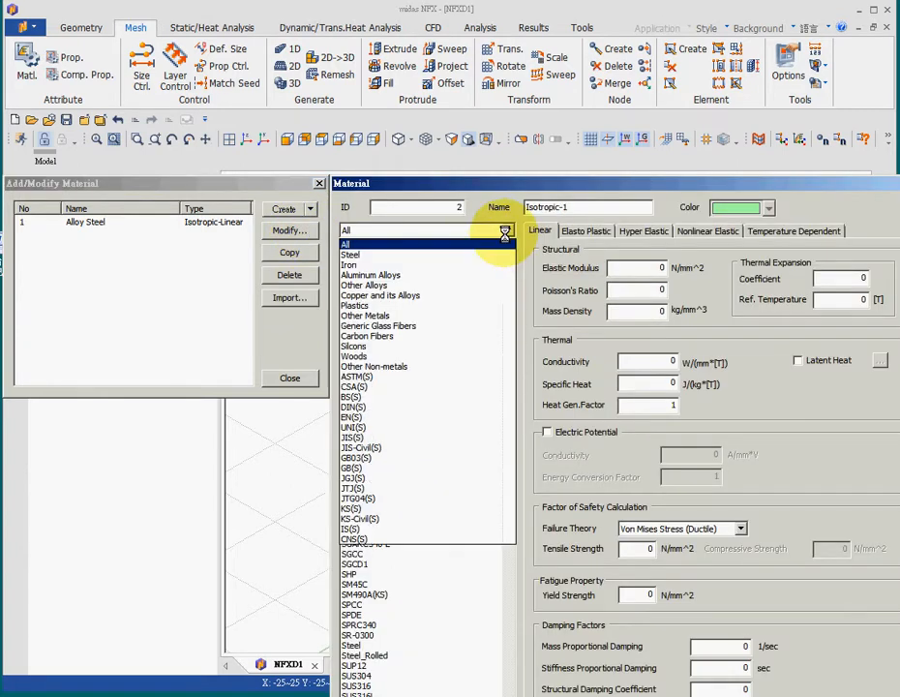
pyautogui.click(426, 275)
pyautogui.click(353, 331)
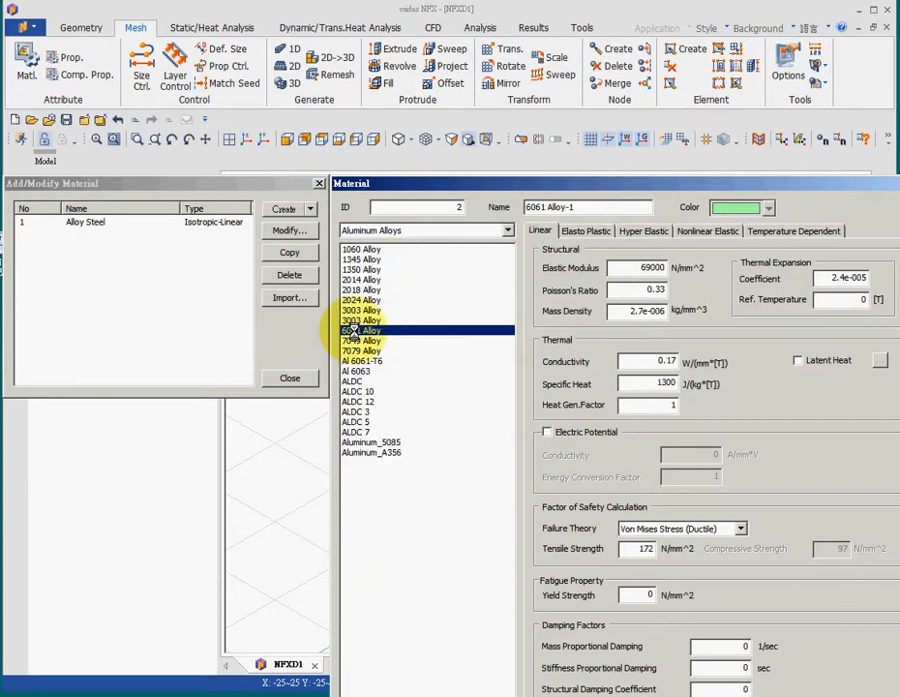
pyautogui.moveTo(682, 190); pyautogui.dragTo(565, 51)
pyautogui.click(636, 663)
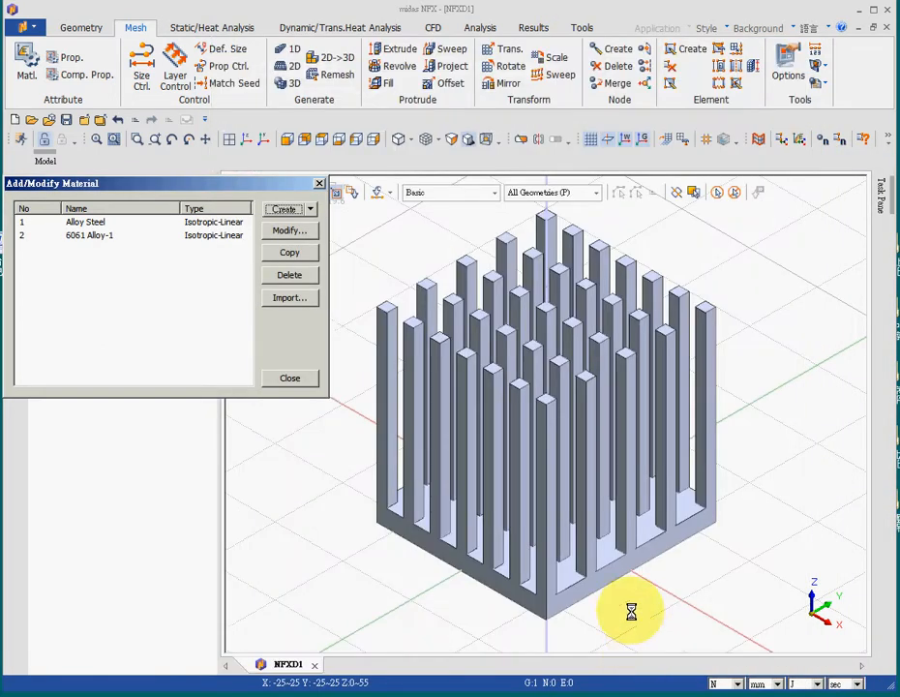
pyautogui.click(290, 377)
# - Create a 3D solid property that uses the 6061 Alloy-1 material
pyautogui.click(68, 58)
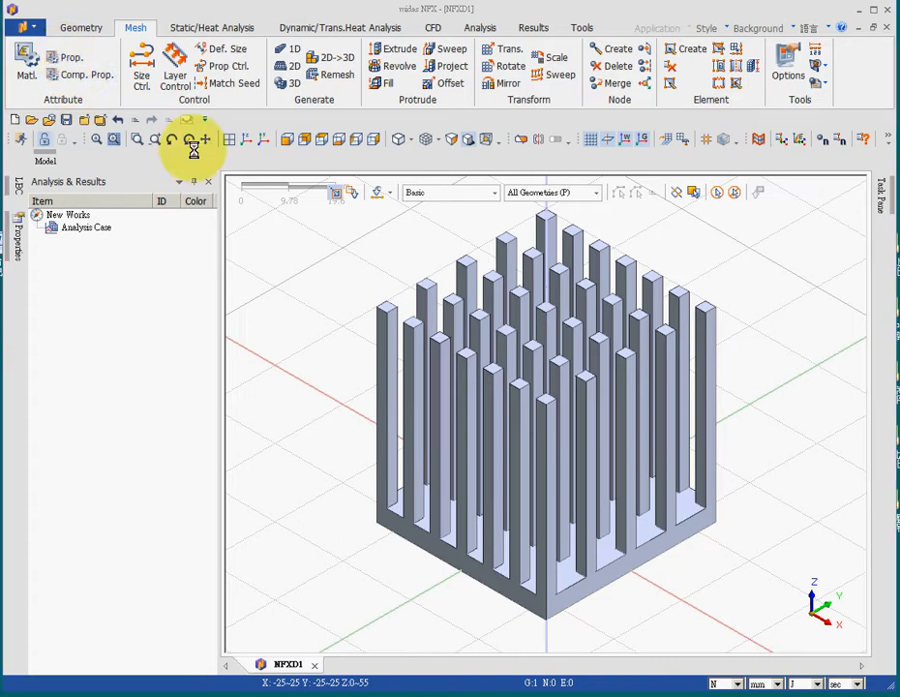
pyautogui.click(310, 210)
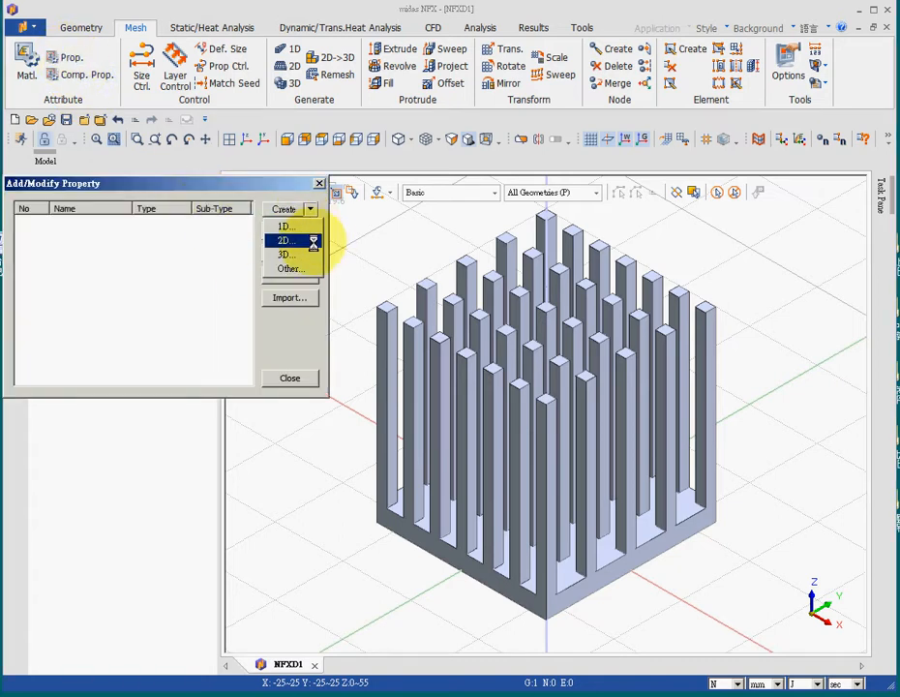
pyautogui.click(305, 254)
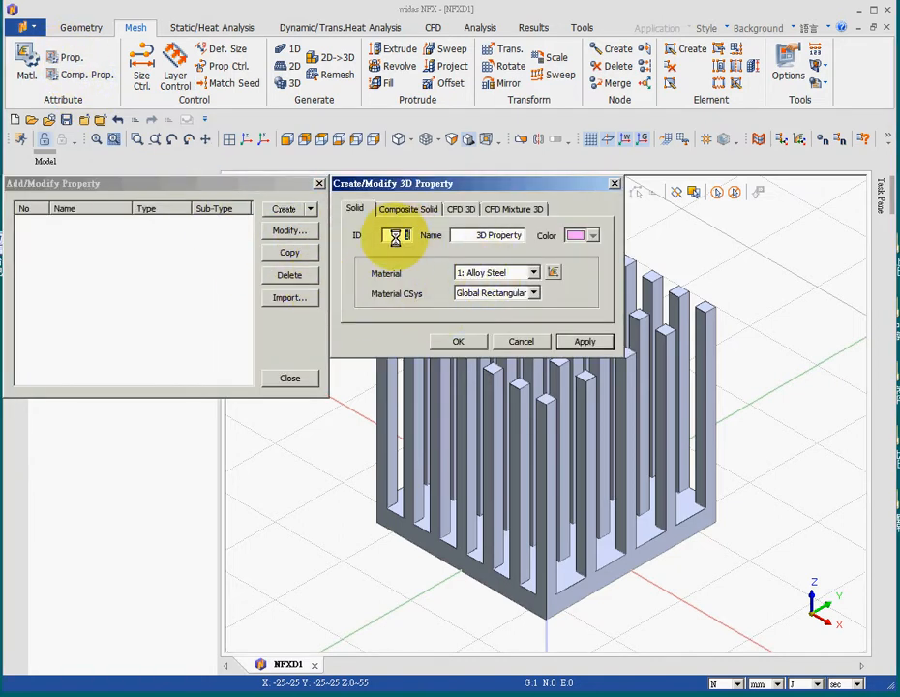
pyautogui.click(513, 273)
pyautogui.click(514, 297)
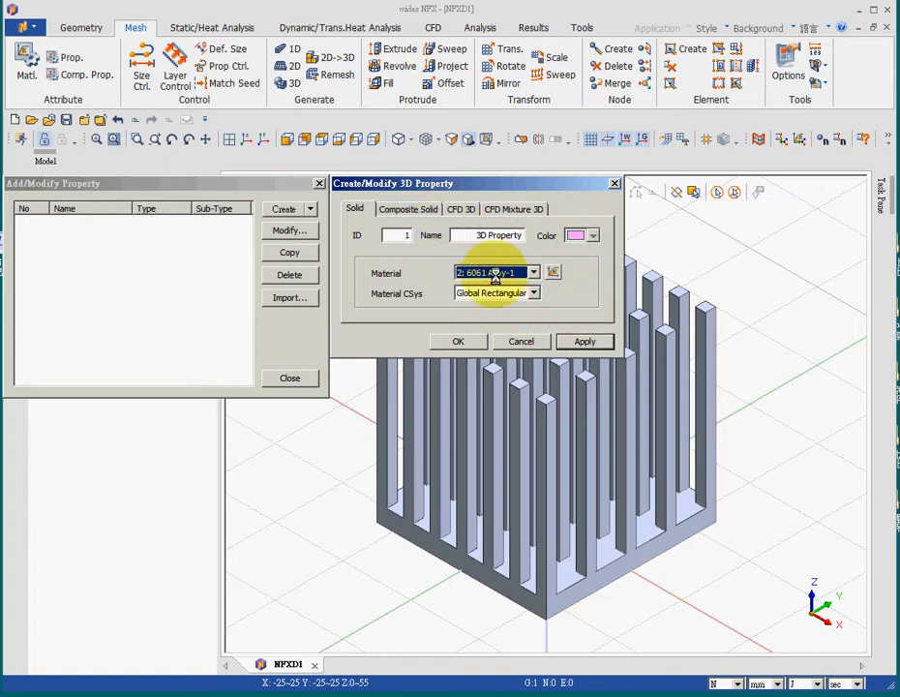
pyautogui.click(469, 341)
pyautogui.click(290, 379)
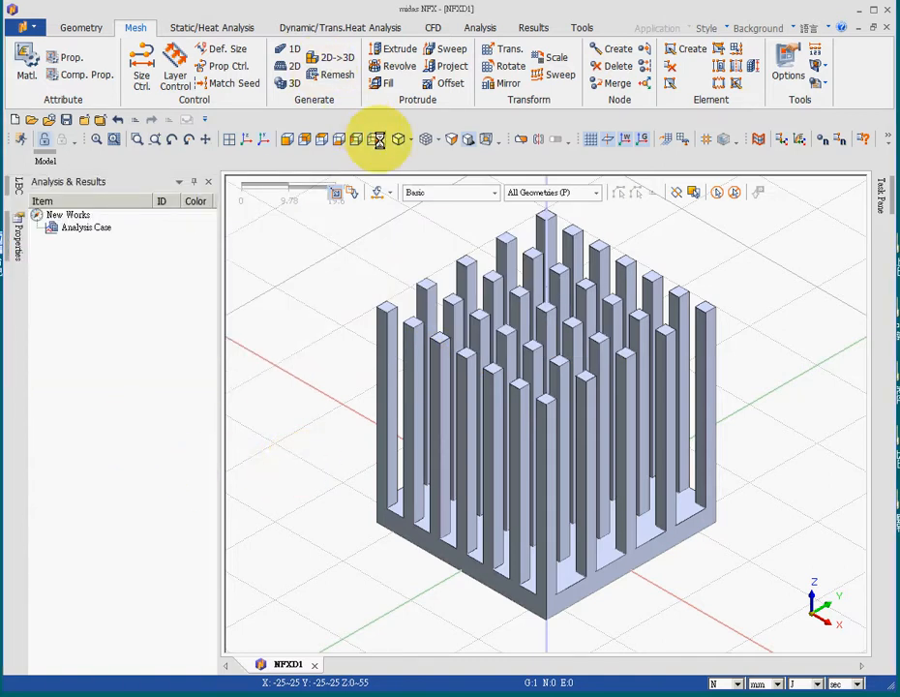
# - Generate a size-based solid mesh of the heat sink with the High Speed Tetra Mesher and the 3D Property
pyautogui.click(292, 84)
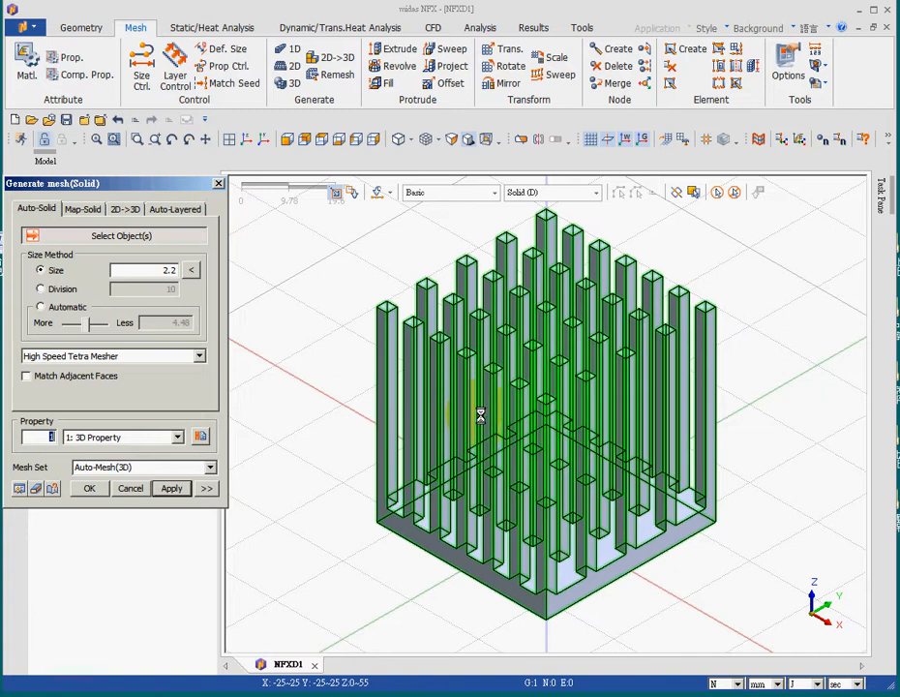
pyautogui.click(478, 416)
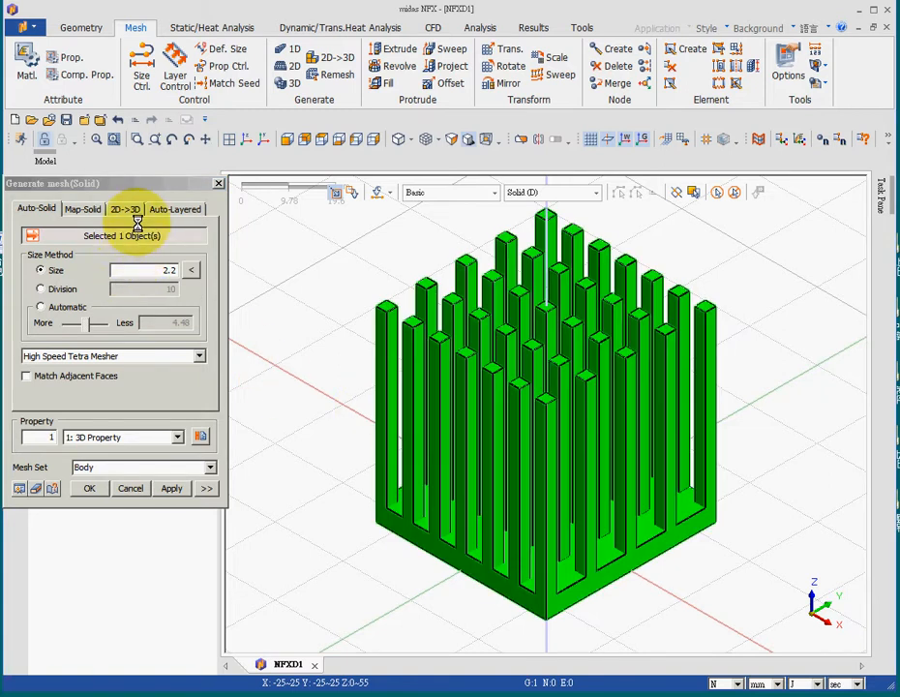
pyautogui.doubleClick(166, 271)
pyautogui.click(88, 486)
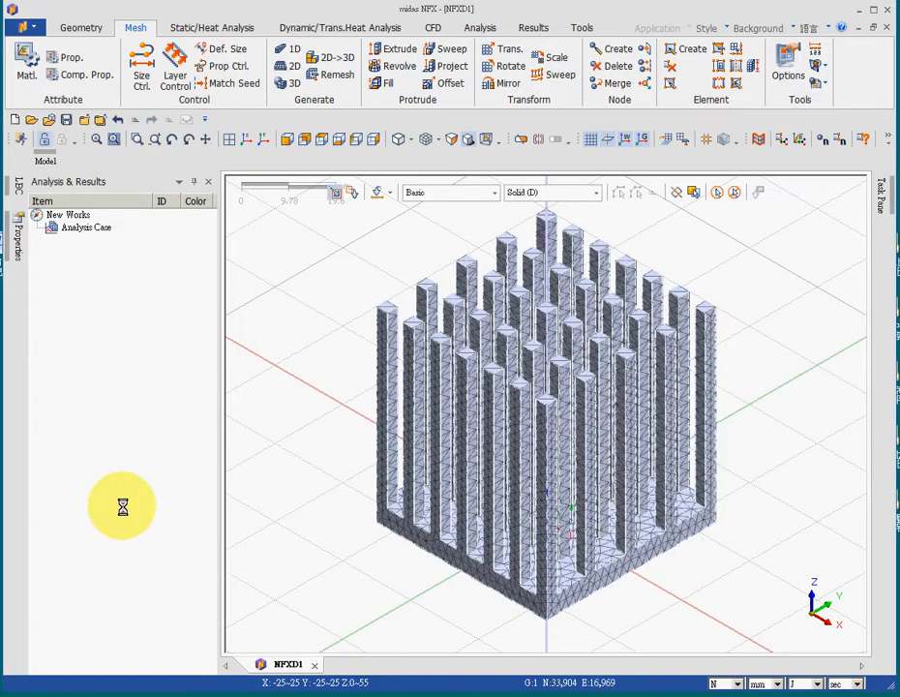
# - Apply a uniform transient heat flux of 0.0112 W/mm^2 to the bottom face of the heat sink base
pyautogui.moveTo(314, 528); pyautogui.dragTo(372, 494, button='middle')
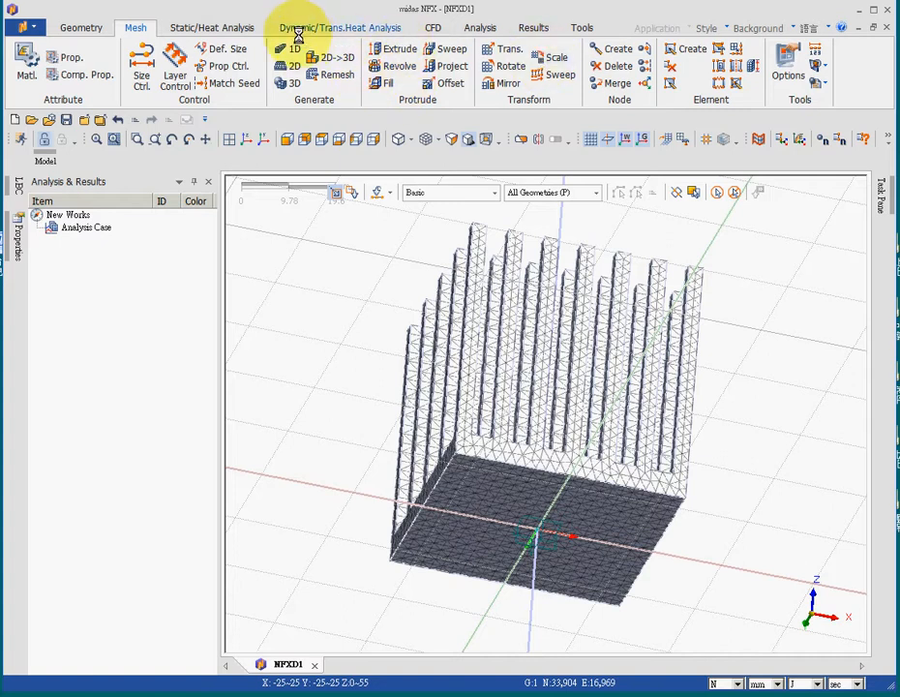
pyautogui.click(361, 26)
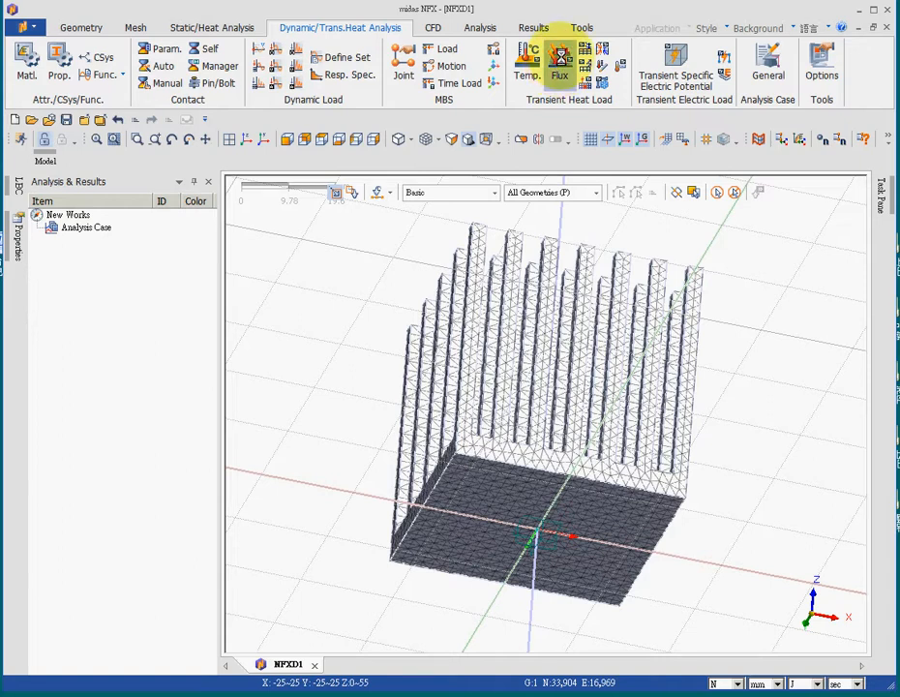
pyautogui.click(559, 62)
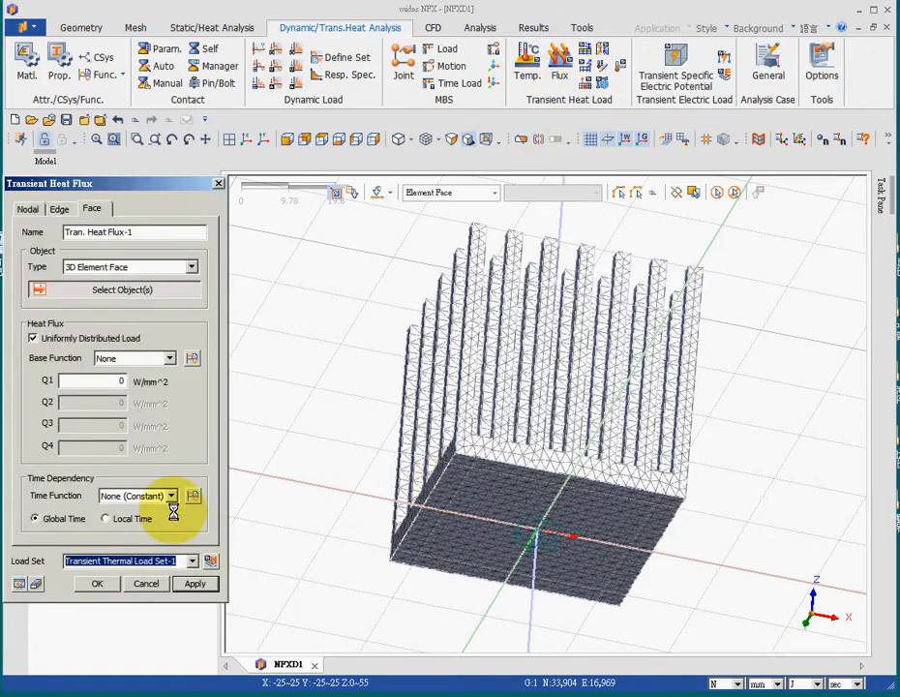
pyautogui.click(130, 267)
pyautogui.click(117, 290)
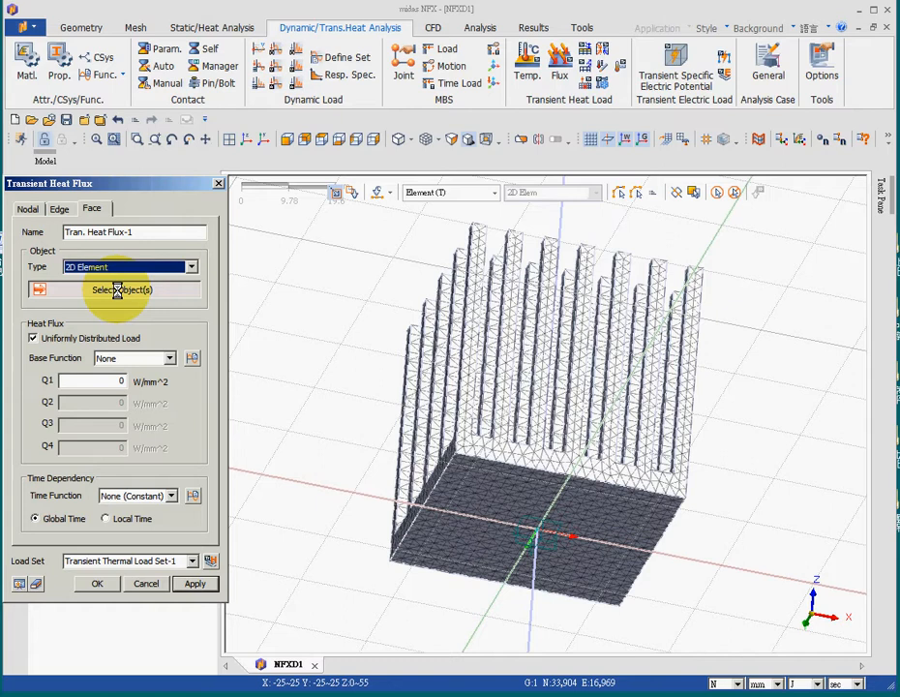
pyautogui.click(117, 267)
pyautogui.click(114, 279)
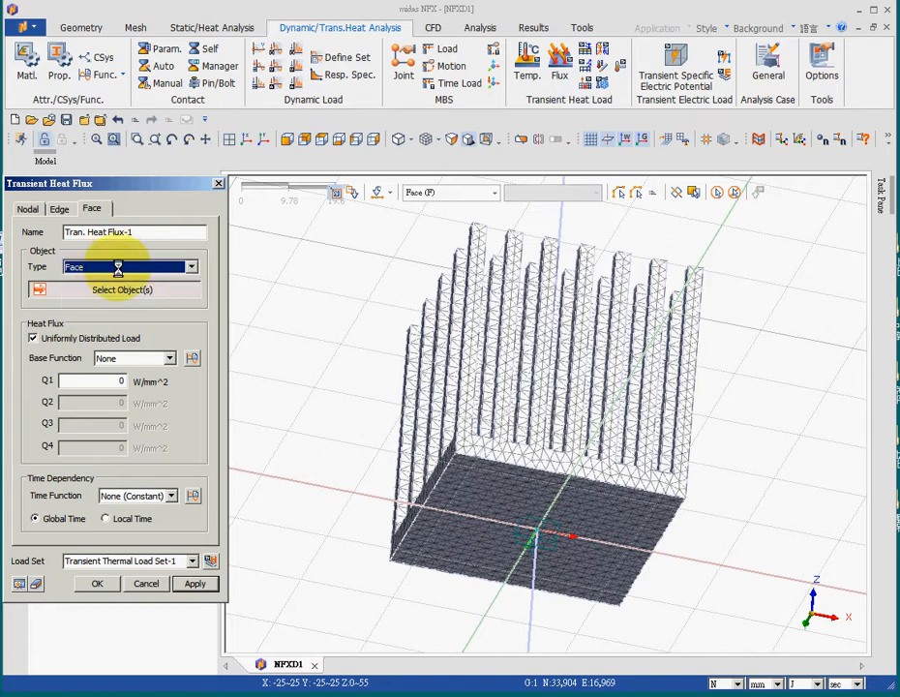
pyautogui.click(519, 511)
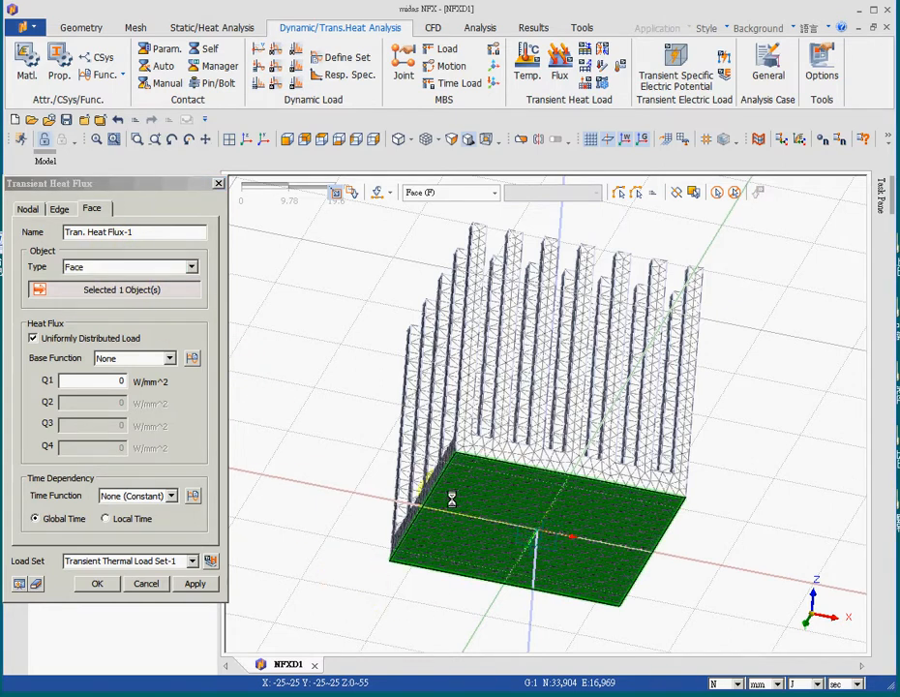
pyautogui.click(137, 381)
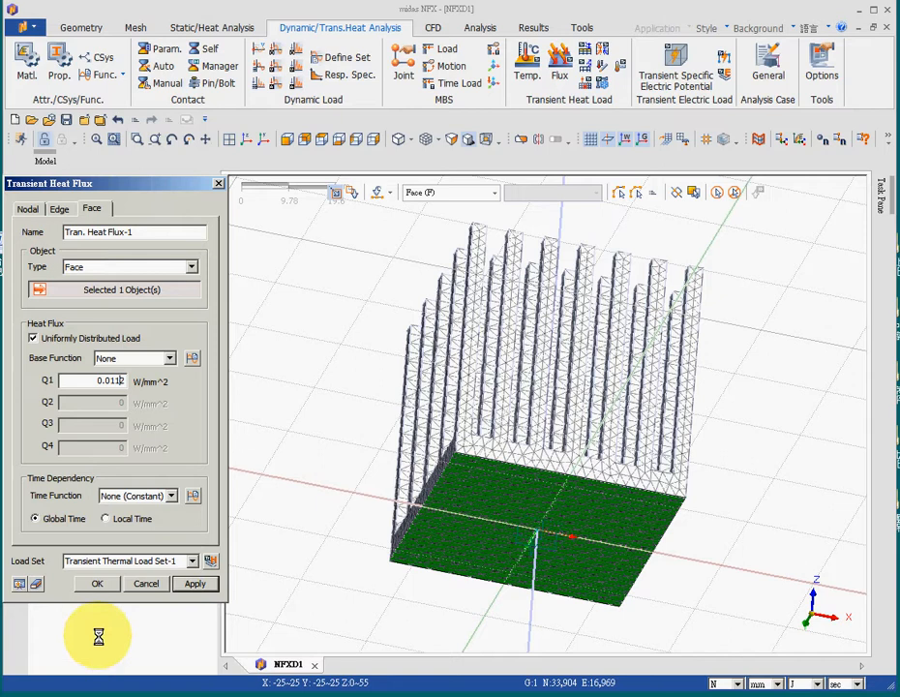
pyautogui.click(95, 582)
# - Start a face-type transient convection load and select all heat sink faces except the bottom face of the base
pyautogui.moveTo(407, 277); pyautogui.dragTo(436, 322, button='middle')
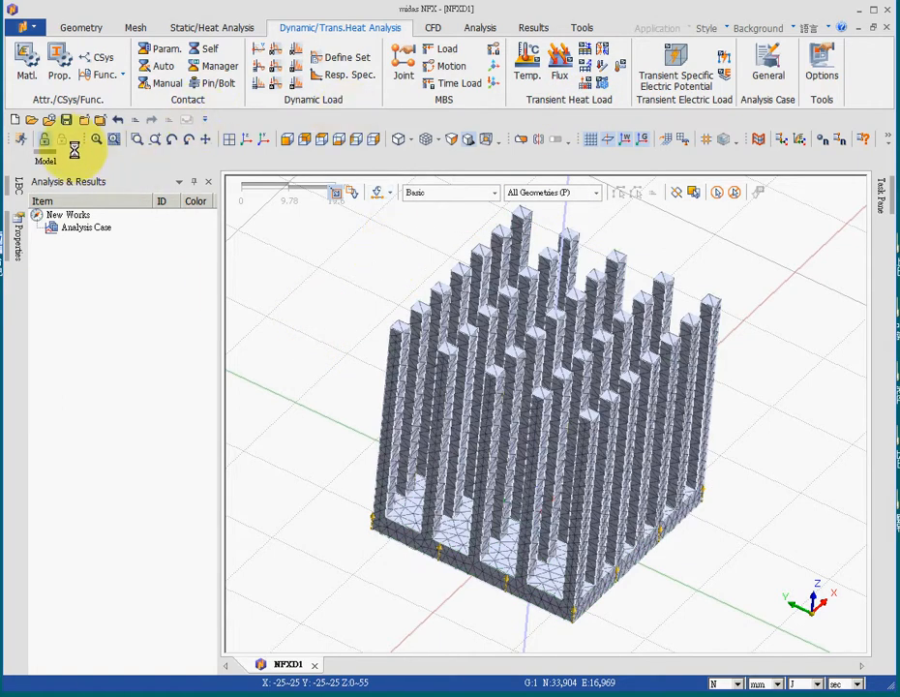
pyautogui.click(585, 49)
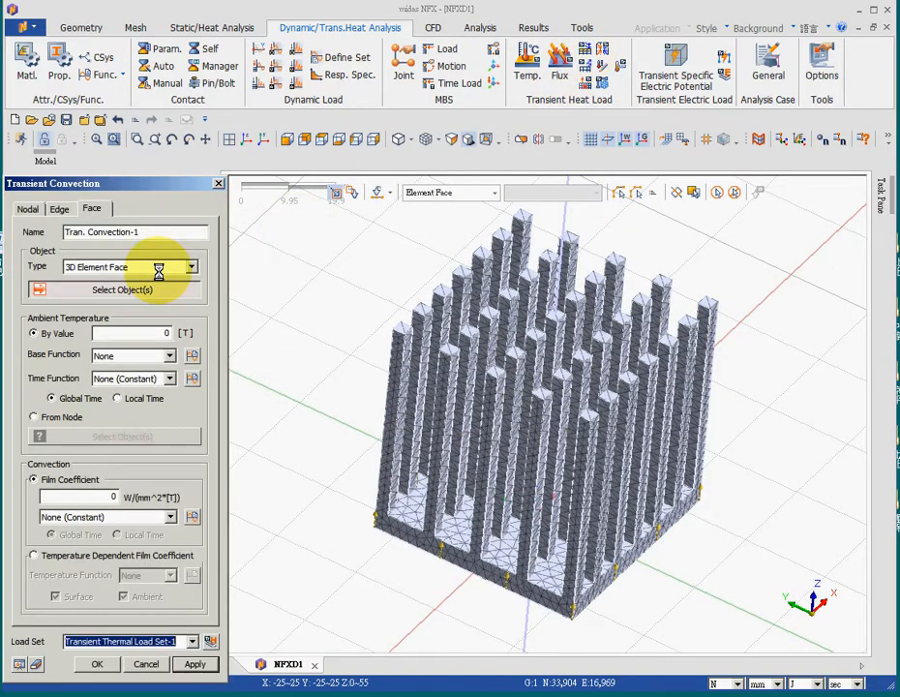
pyautogui.click(143, 266)
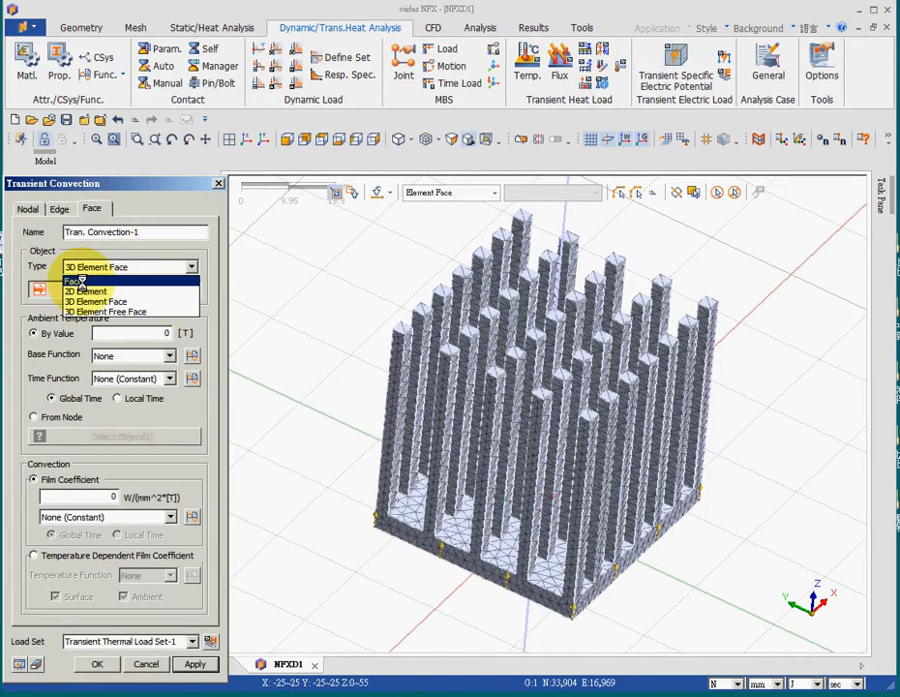
pyautogui.click(83, 279)
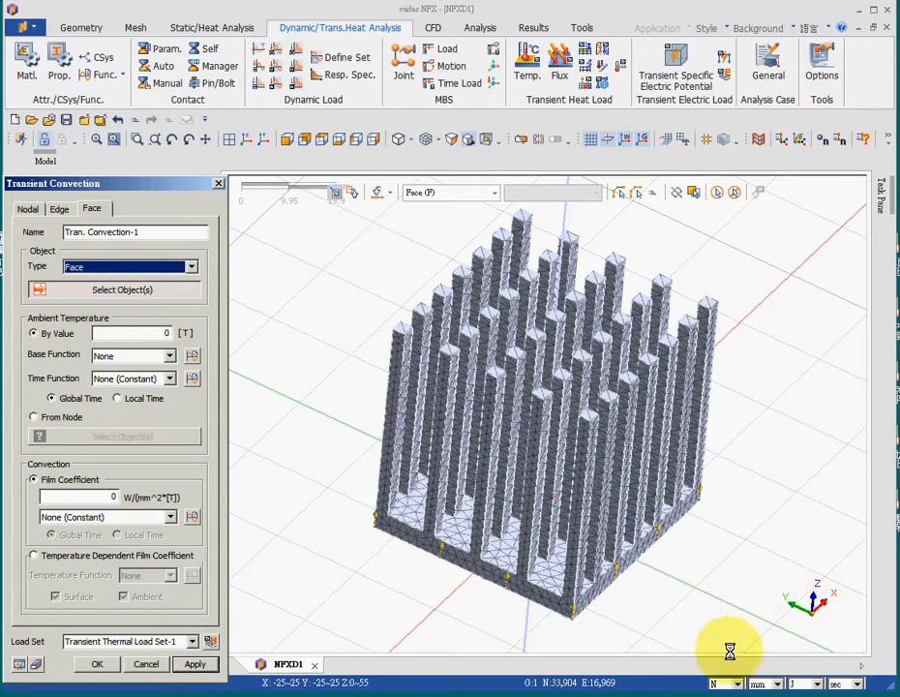
pyautogui.moveTo(755, 630); pyautogui.dragTo(242, 196)
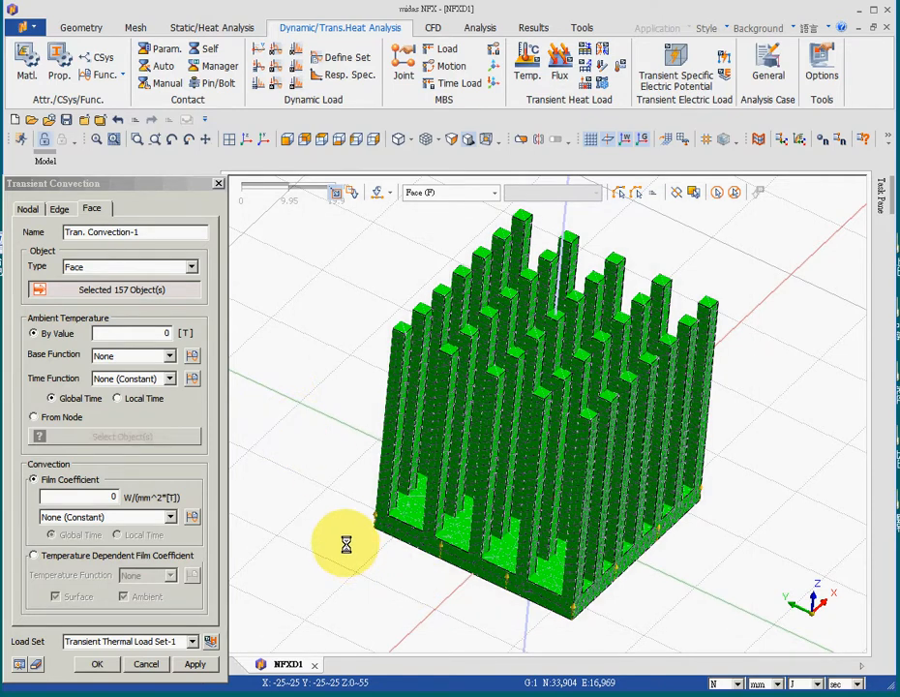
pyautogui.moveTo(358, 552); pyautogui.dragTo(423, 489, button='middle')
pyautogui.click(423, 489)
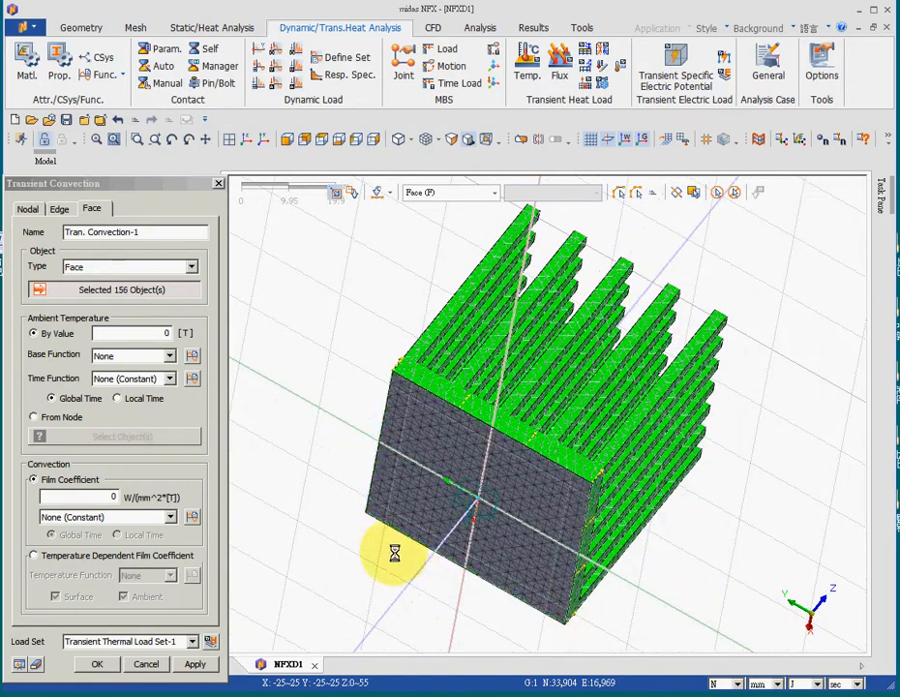
pyautogui.moveTo(331, 256); pyautogui.dragTo(364, 315, button='middle')
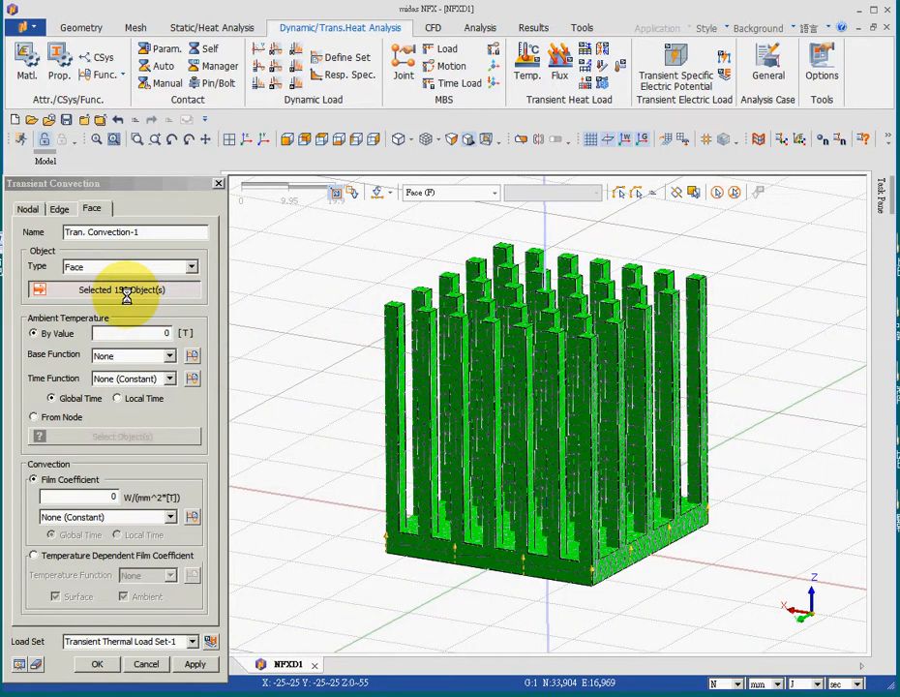
# - Set the convection's ambient temperature to 20 and film coefficient to 10 W/(m^2*[T]) with metres as length unit, and create the load
pyautogui.click(145, 332)
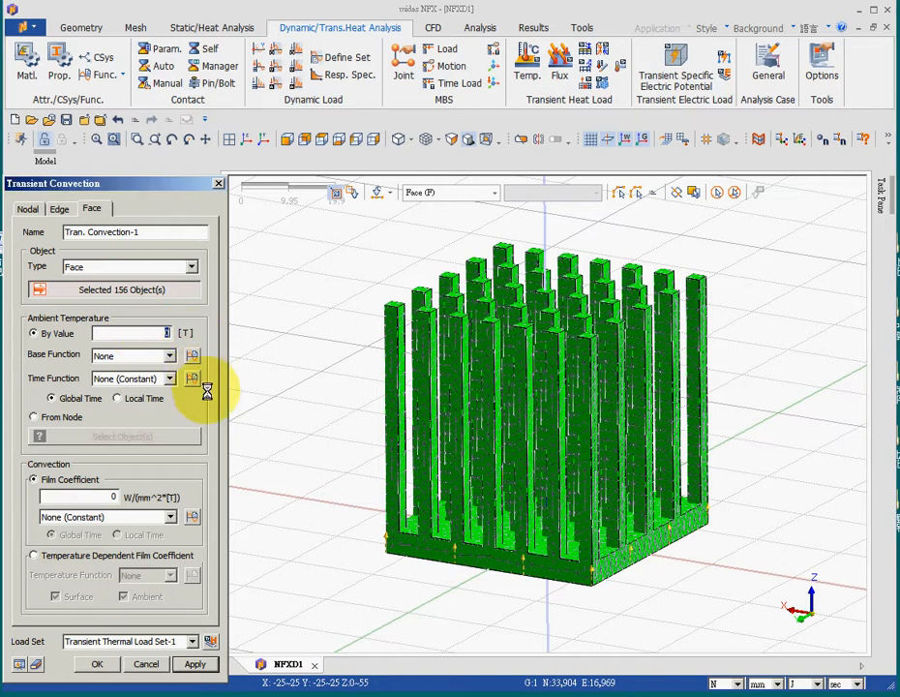
pyautogui.write('2')
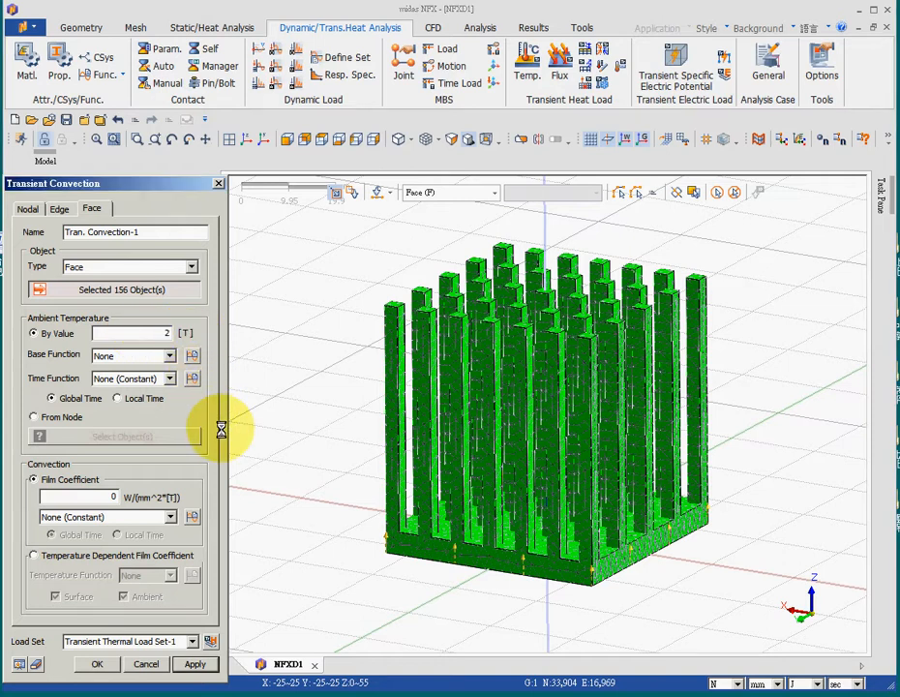
pyautogui.write('0')
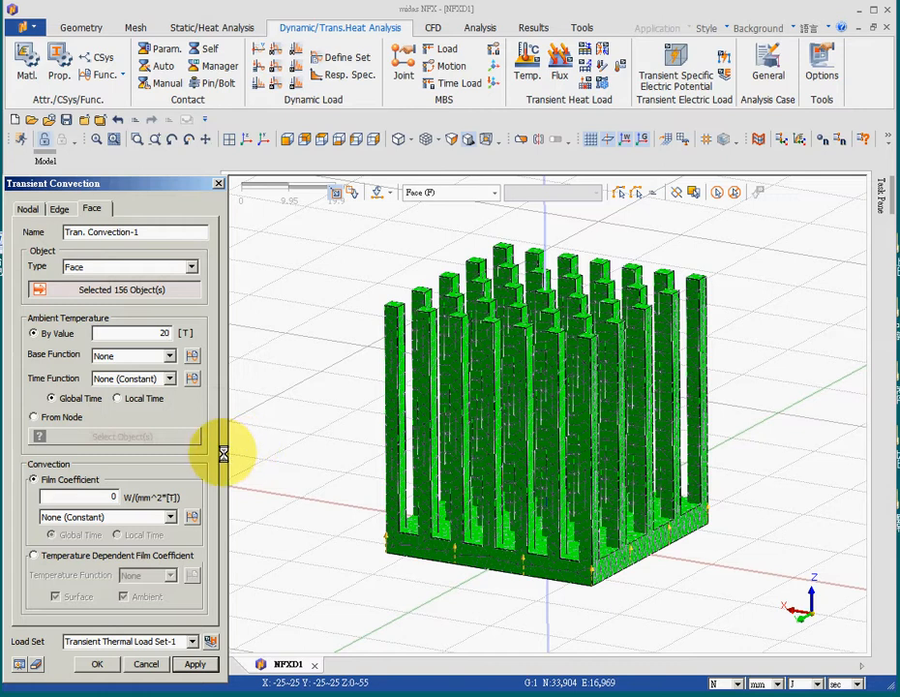
pyautogui.click(110, 496)
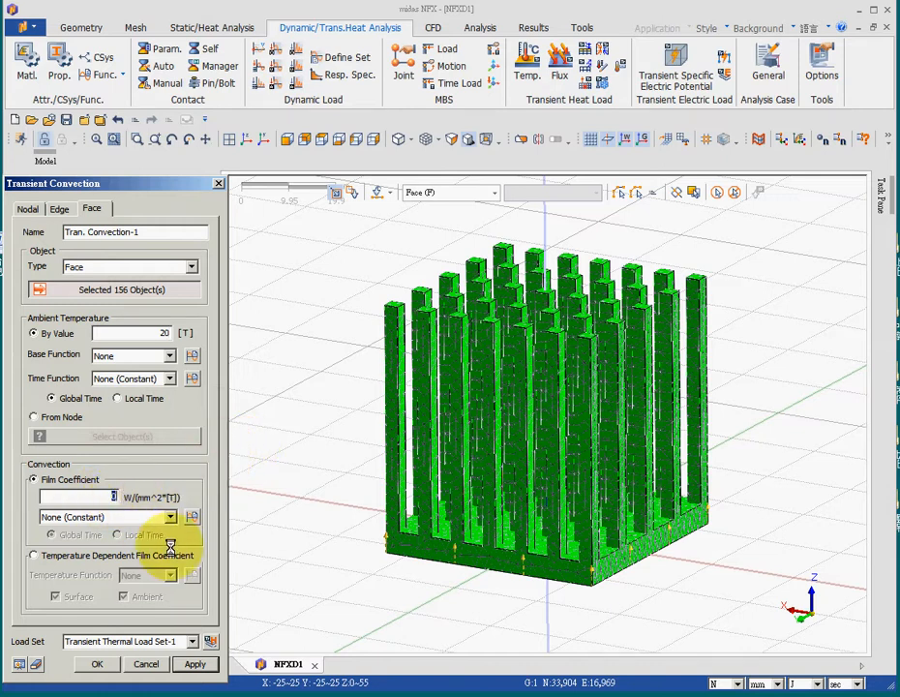
pyautogui.click(774, 696)
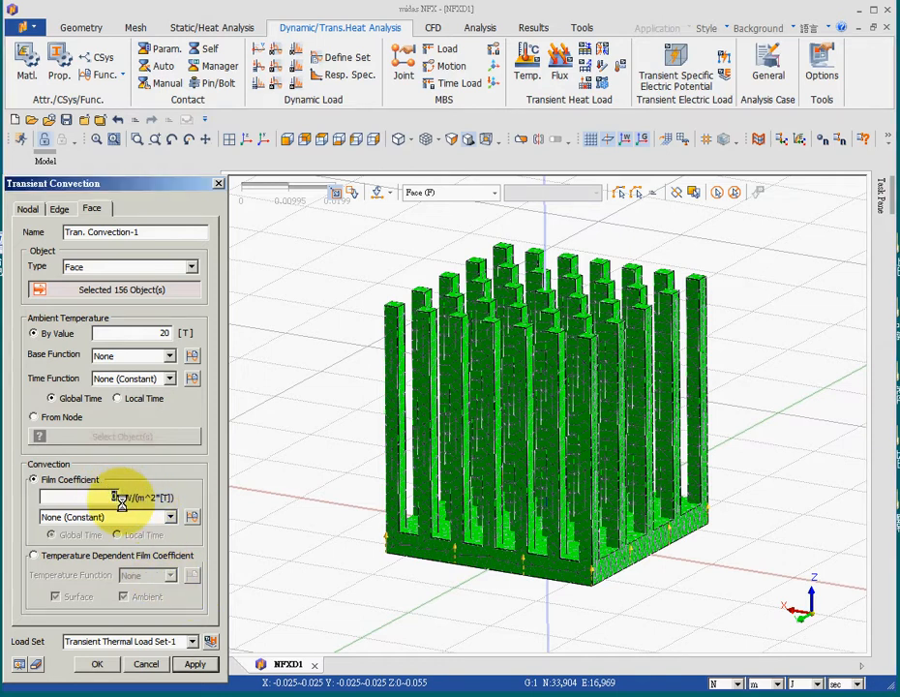
pyautogui.write('10')
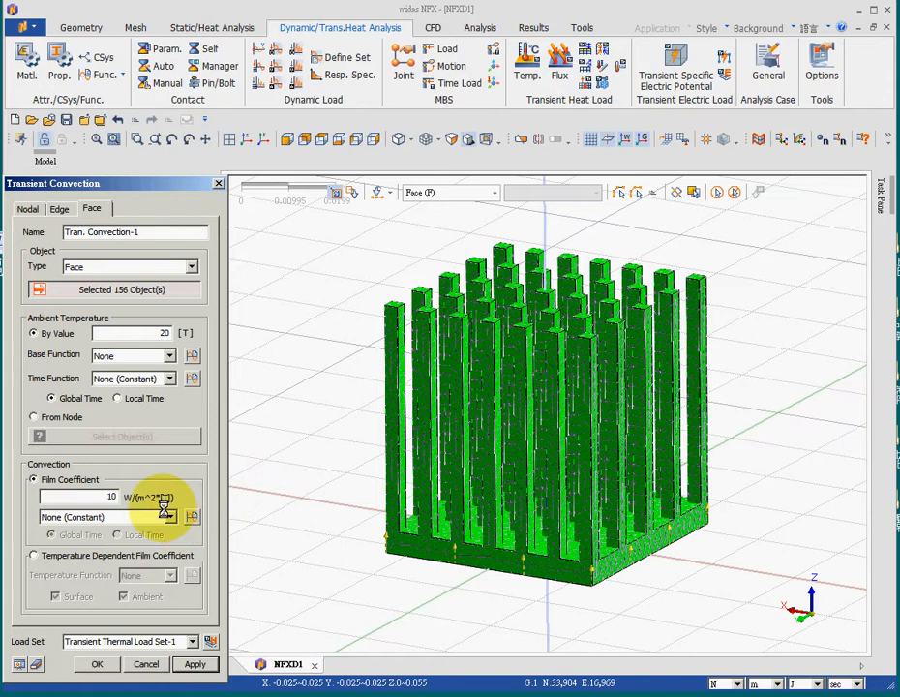
pyautogui.click(767, 694)
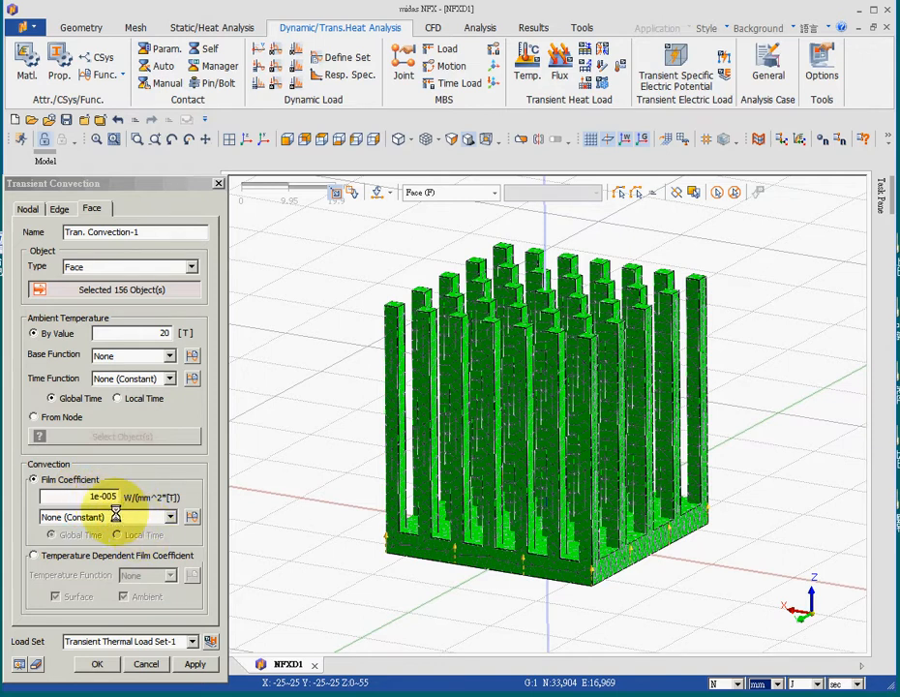
pyautogui.click(778, 683)
pyautogui.click(766, 696)
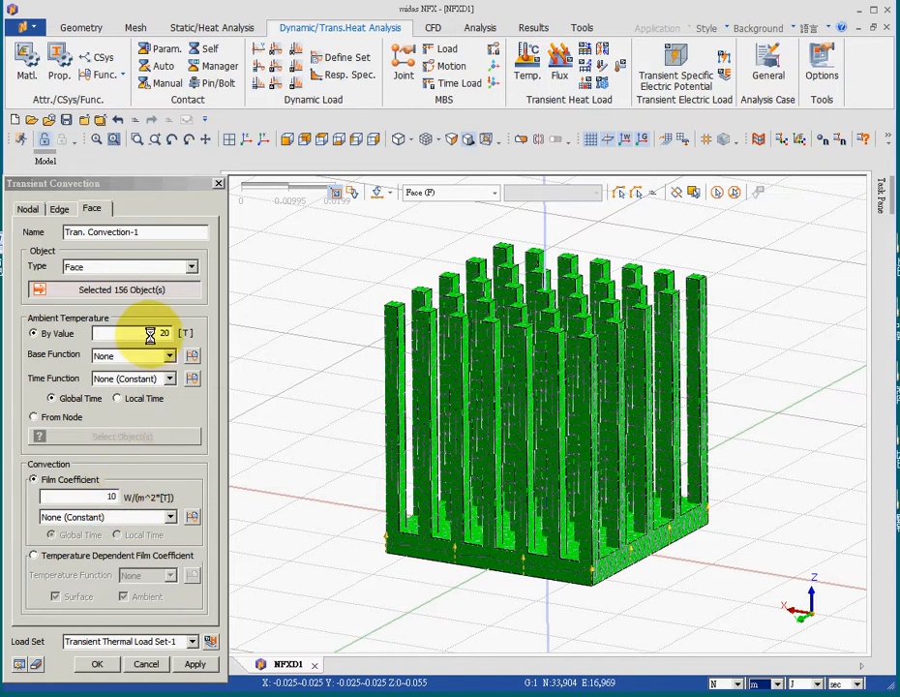
pyautogui.click(96, 664)
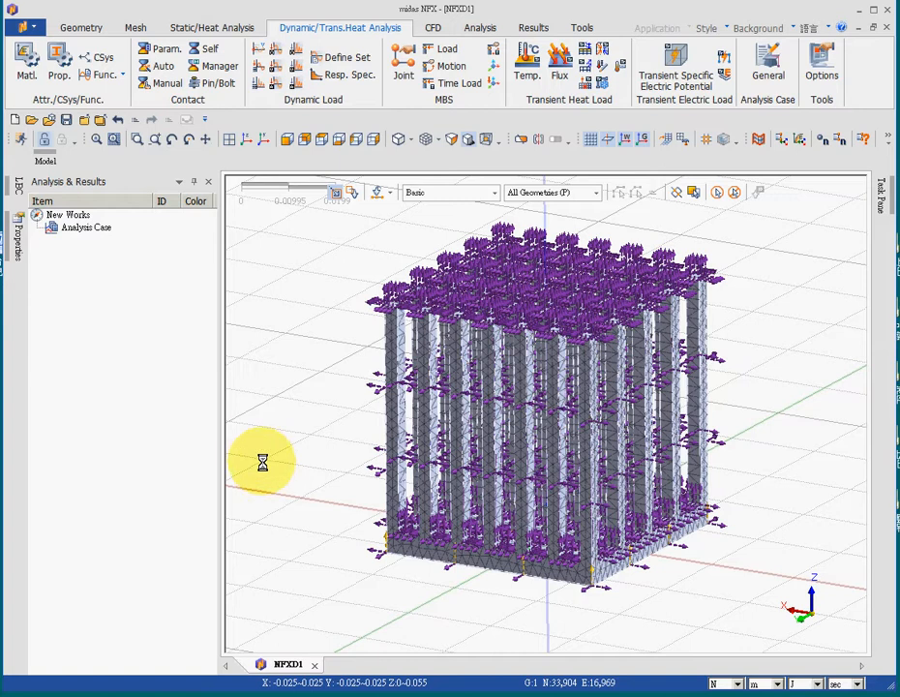
# - Create an analysis case titled 005 with the Nonlinear Transient Heat Transfer solution type
pyautogui.rightClick(84, 227)
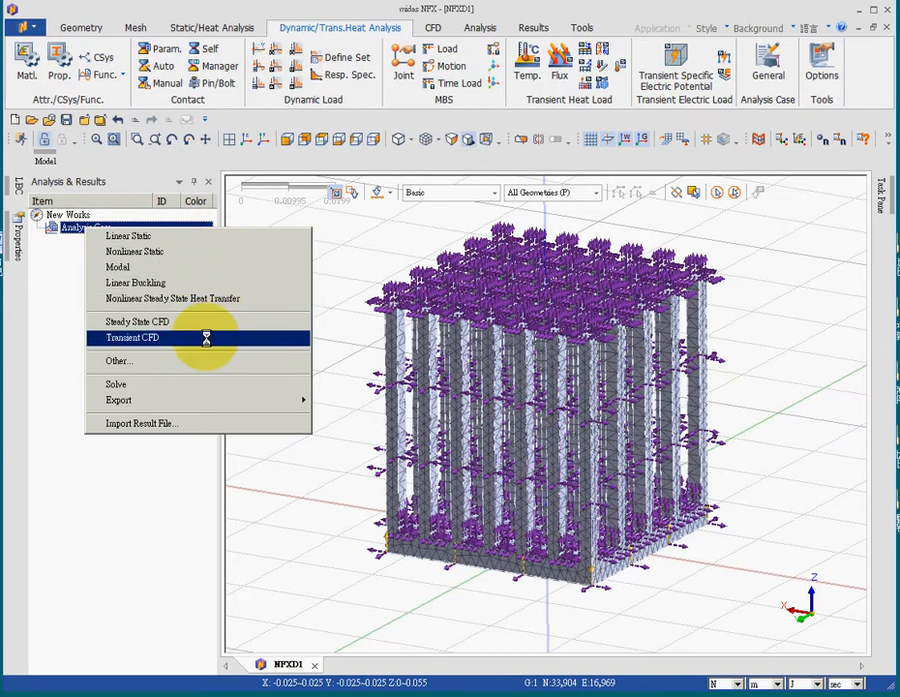
pyautogui.click(118, 361)
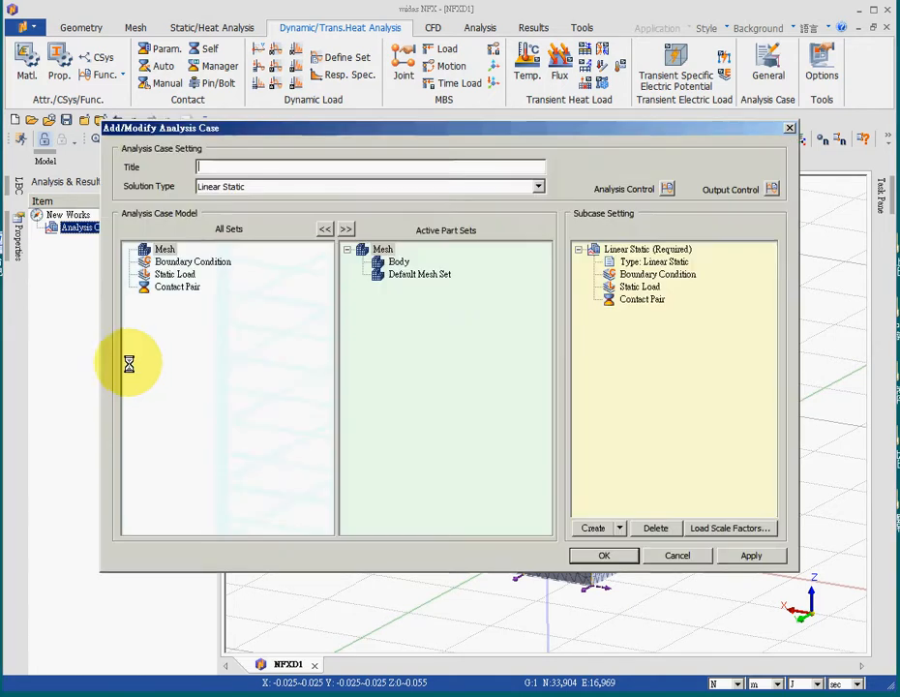
pyautogui.write('005')
pyautogui.click(414, 184)
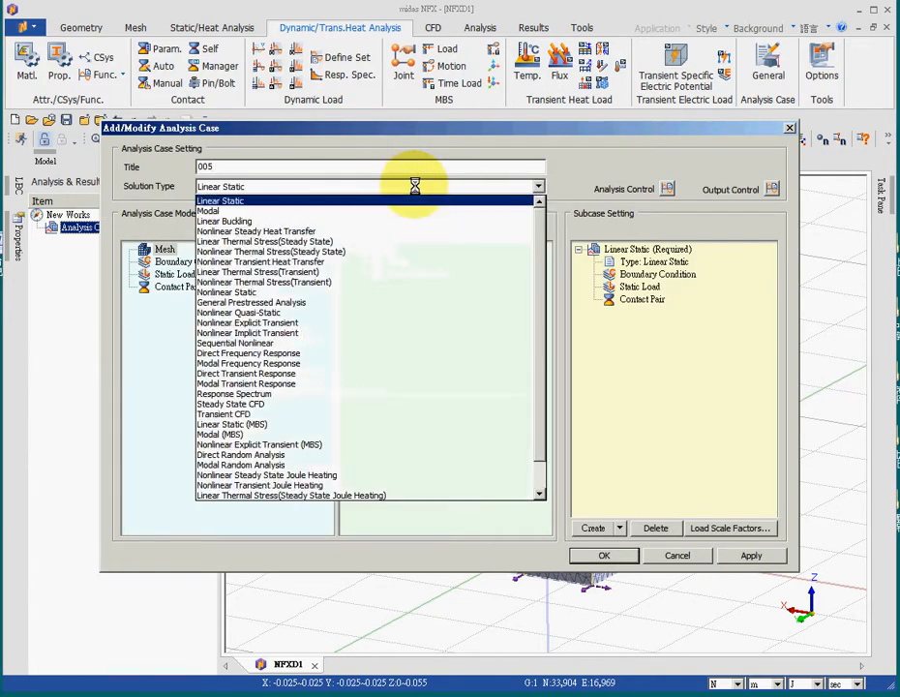
pyautogui.click(273, 263)
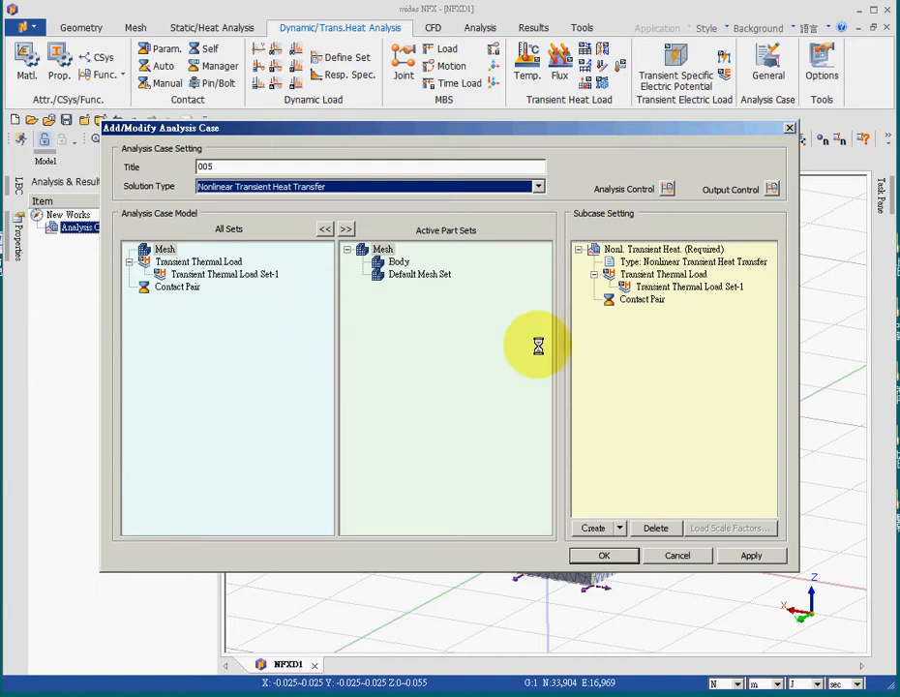
# - Enable the initial temperature in the transient heat subcase's control settings and set it to 20
pyautogui.click(667, 286)
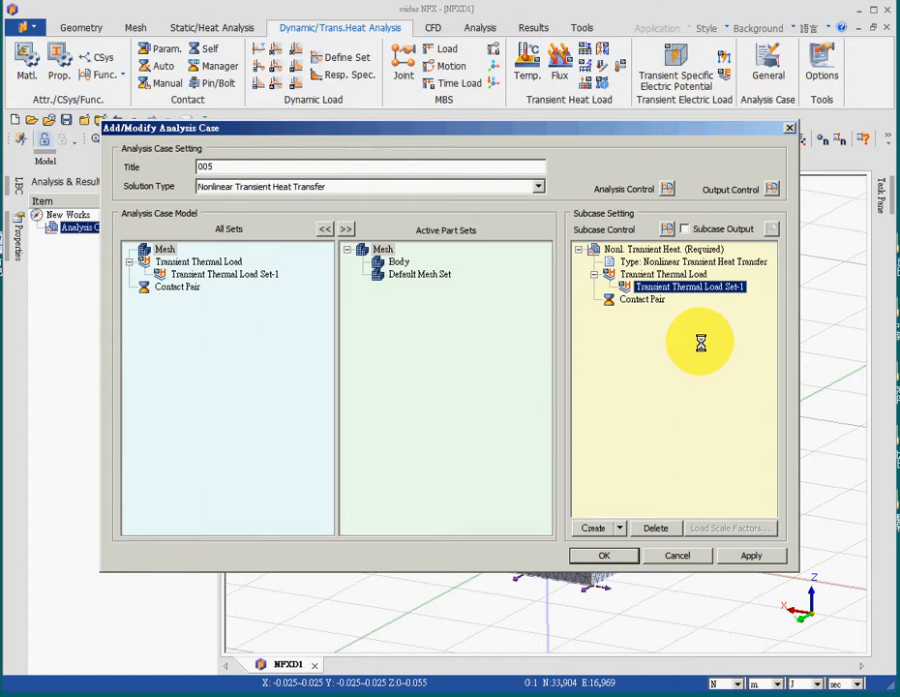
pyautogui.click(667, 228)
pyautogui.click(401, 138)
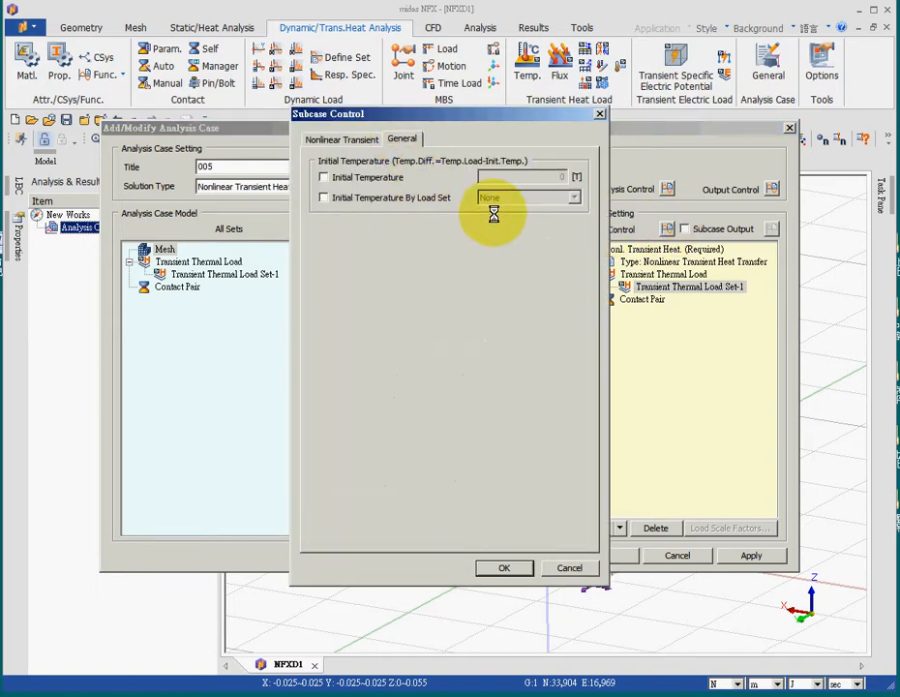
pyautogui.click(368, 179)
pyautogui.doubleClick(542, 177)
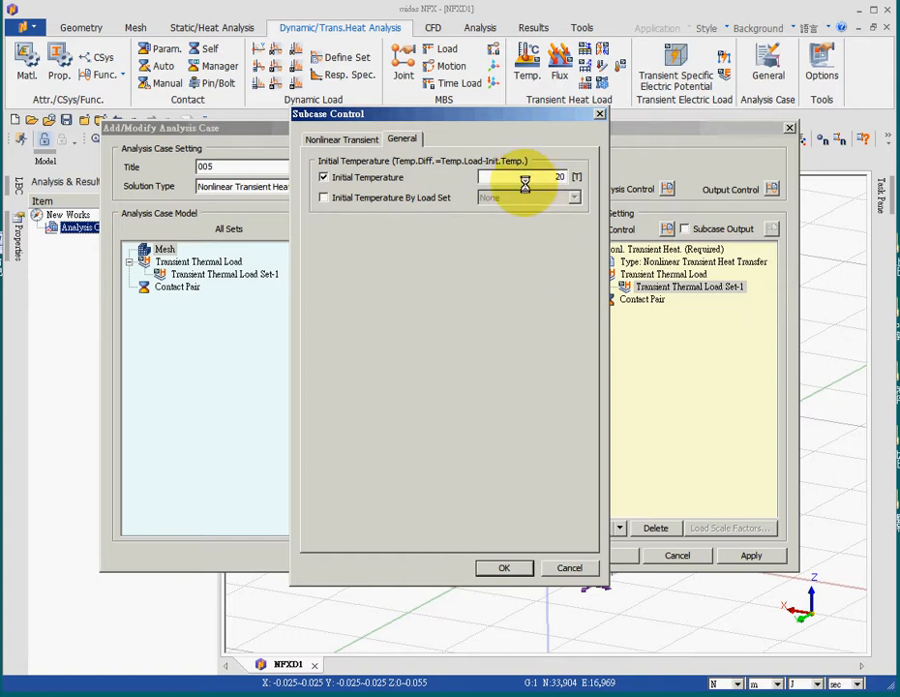
pyautogui.doubleClick(562, 177)
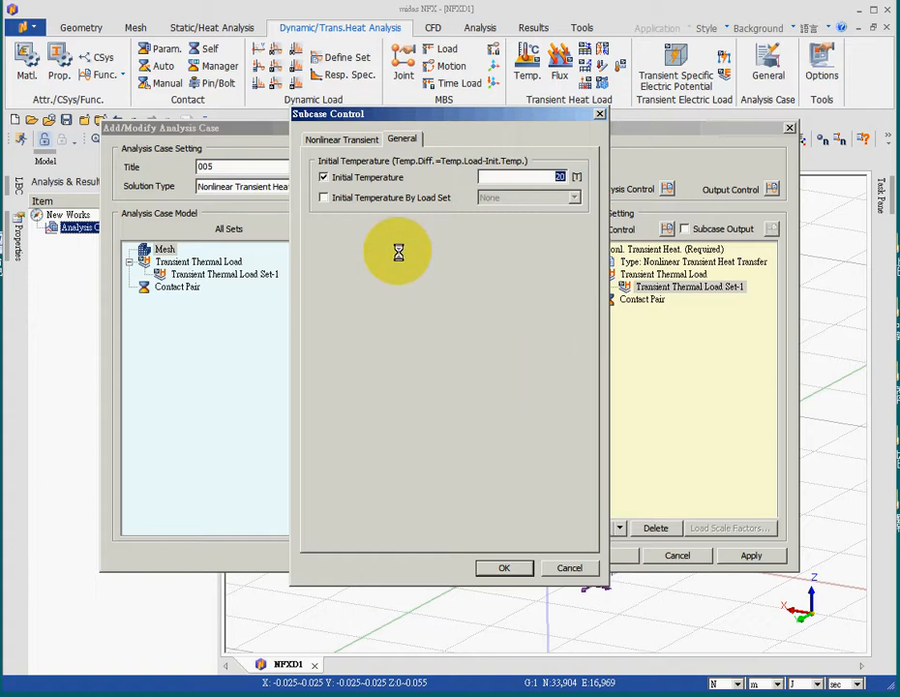
# - Set the subcase's time duration to 3600 sec and the number of time steps to 120
pyautogui.click(351, 139)
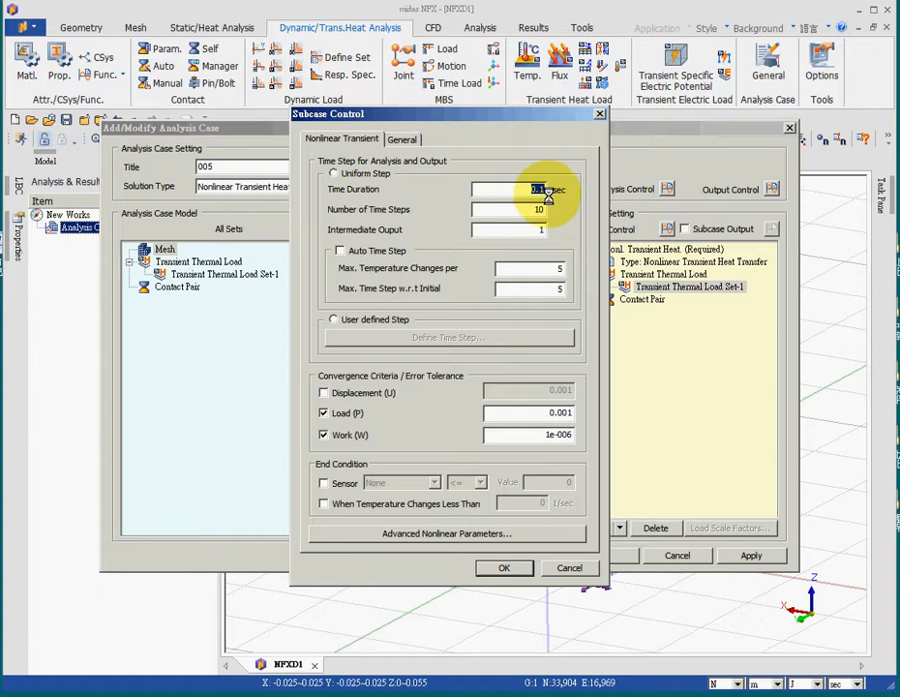
pyautogui.write('600')
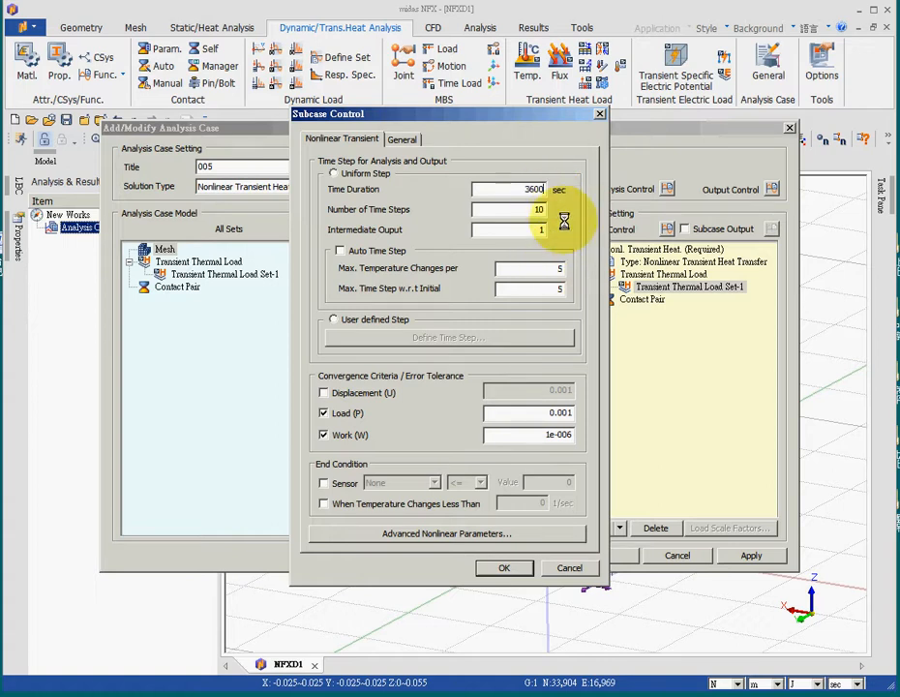
pyautogui.press('Tab')
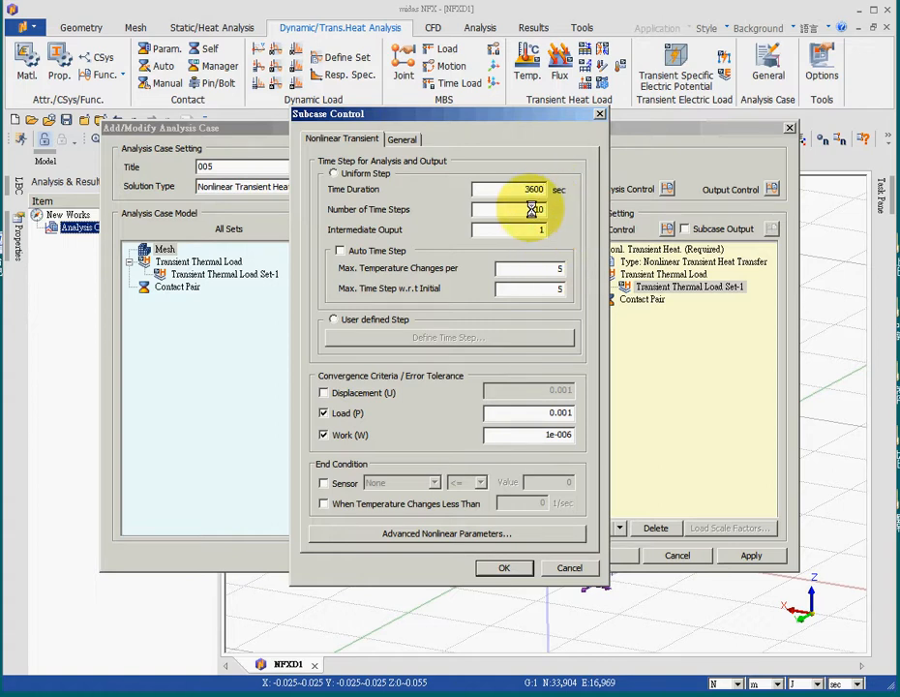
pyautogui.write('12')
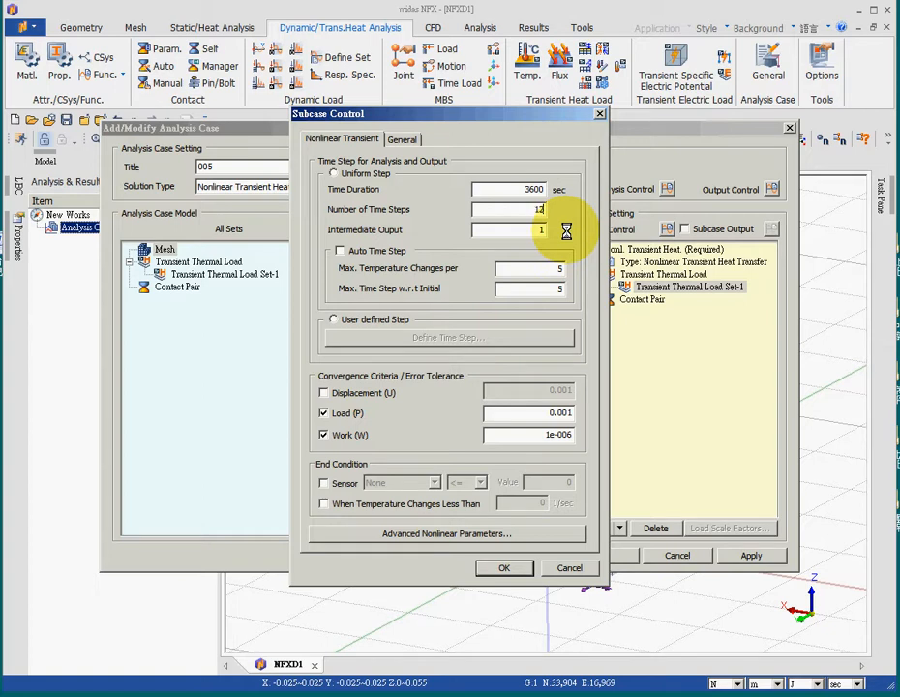
pyautogui.write('0')
# - Recheck the initial temperature and time step settings, and confirm the subcase control and the analysis case
pyautogui.click(402, 137)
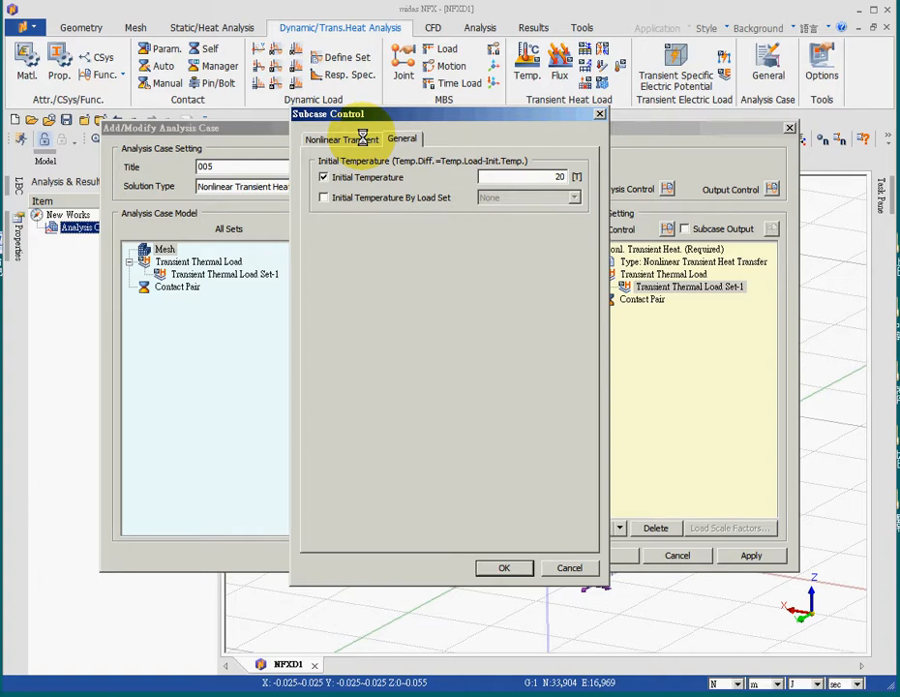
pyautogui.click(362, 139)
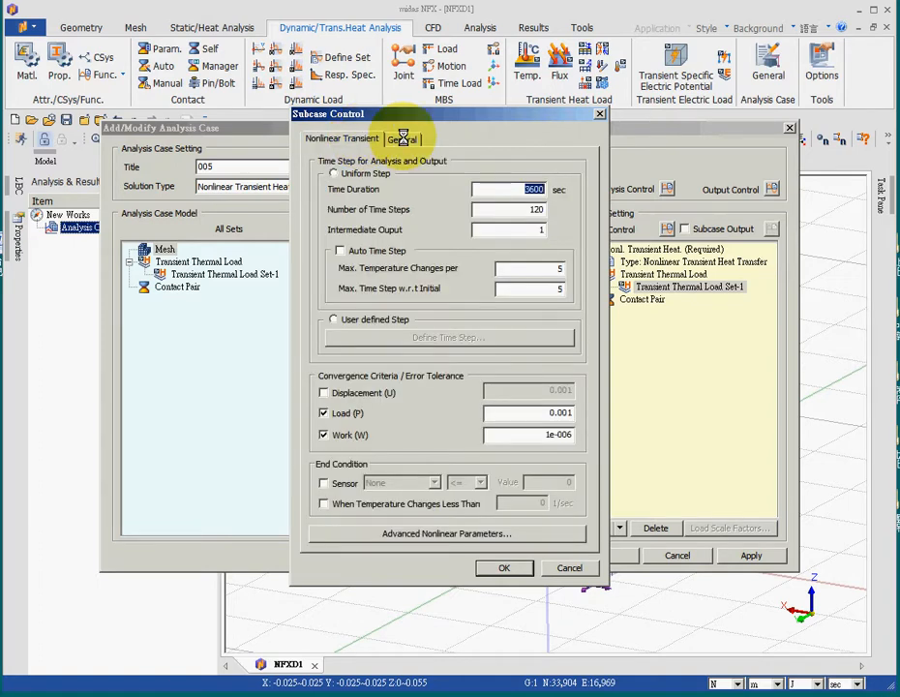
pyautogui.click(402, 138)
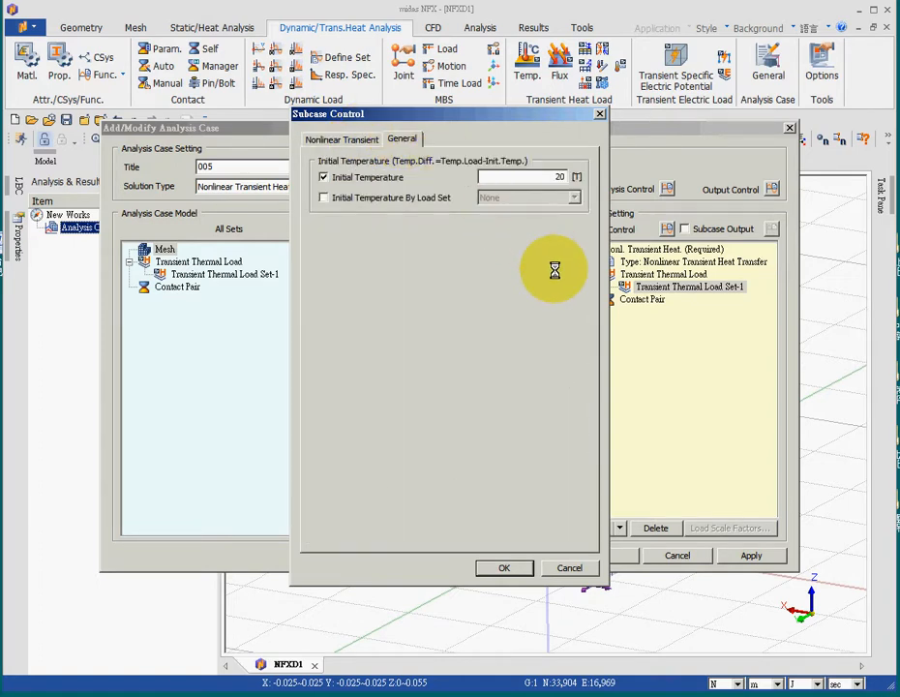
pyautogui.doubleClick(558, 177)
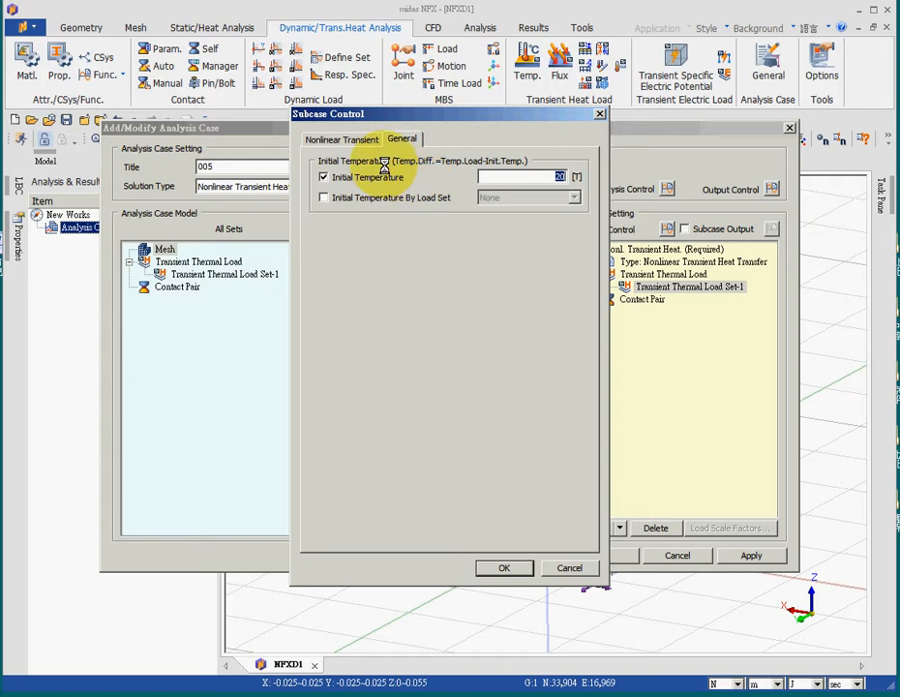
pyautogui.click(353, 140)
pyautogui.click(519, 190)
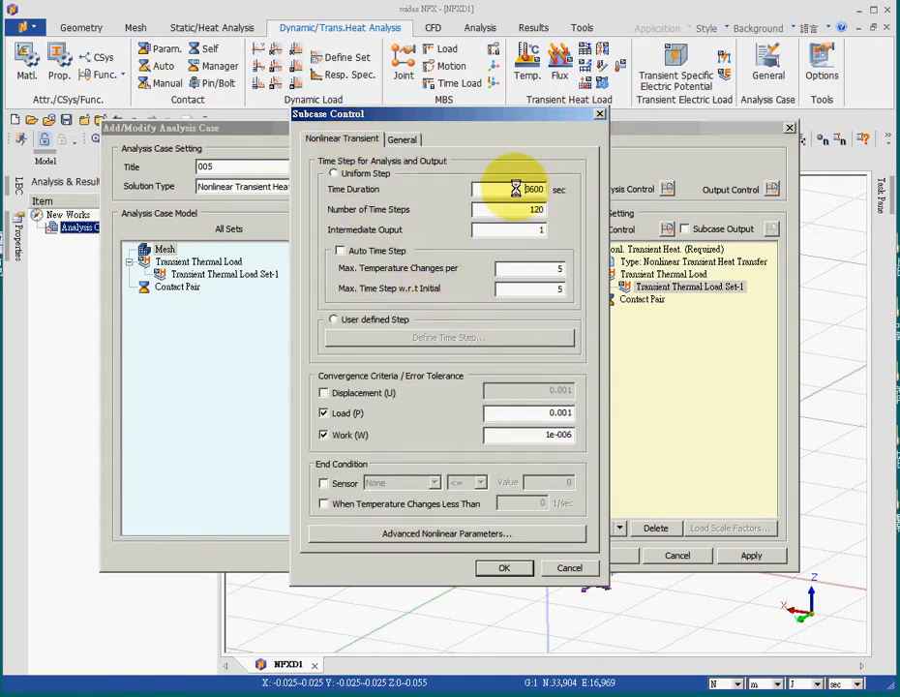
pyautogui.doubleClick(519, 189)
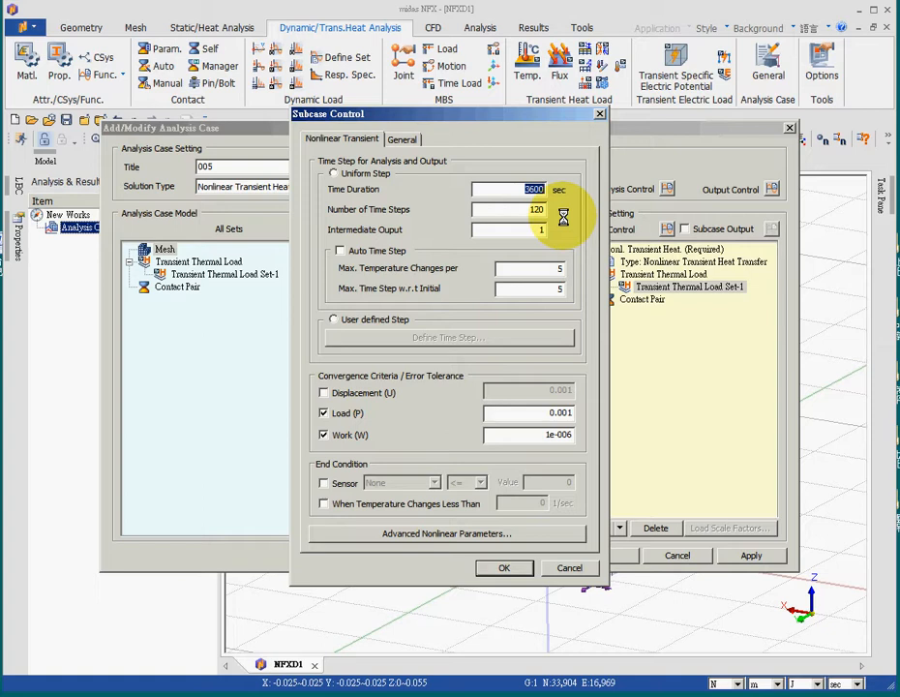
pyautogui.click(507, 568)
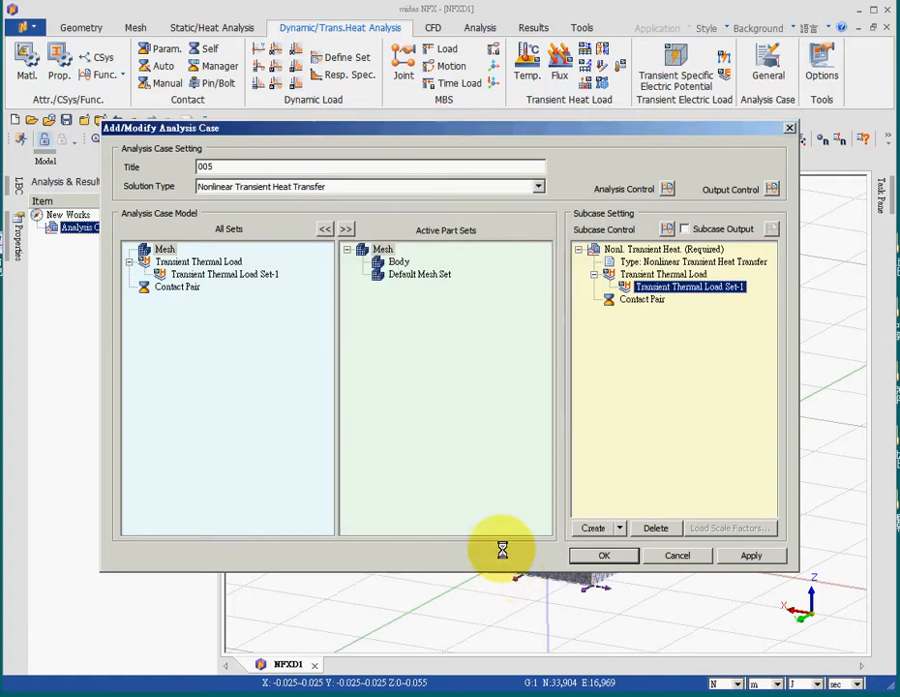
pyautogui.click(606, 556)
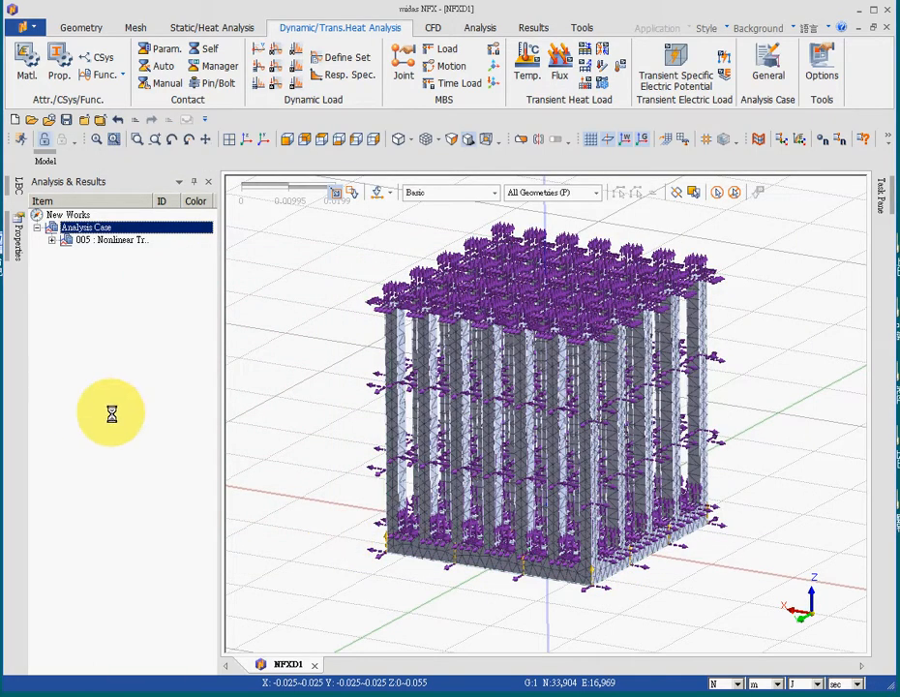
# - Run the solver for analysis case 005, saving the model as NFXD1 on the desktop
pyautogui.click(480, 28)
pyautogui.rightClick(105, 239)
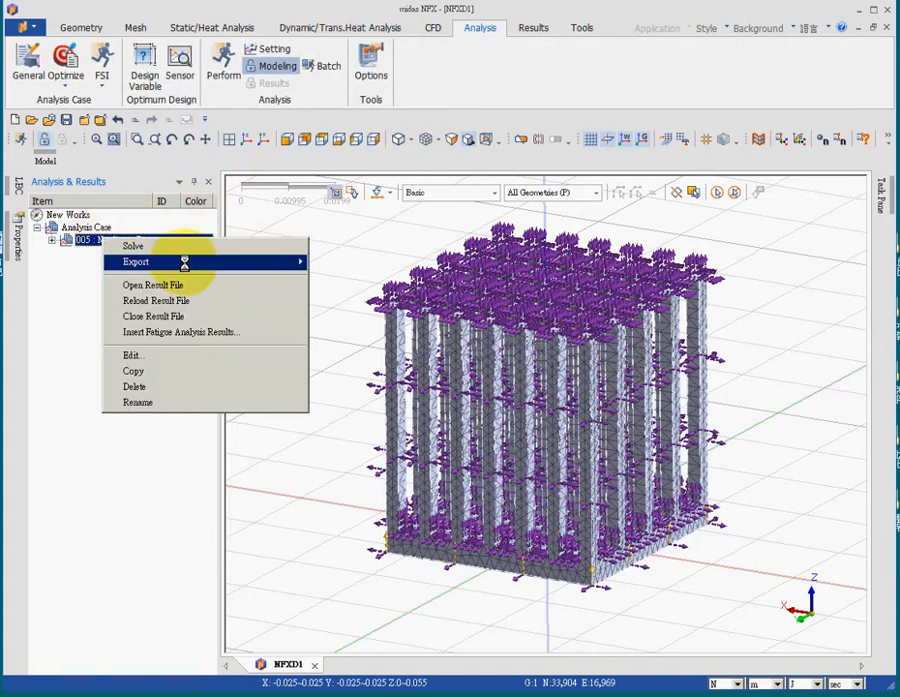
pyautogui.click(217, 58)
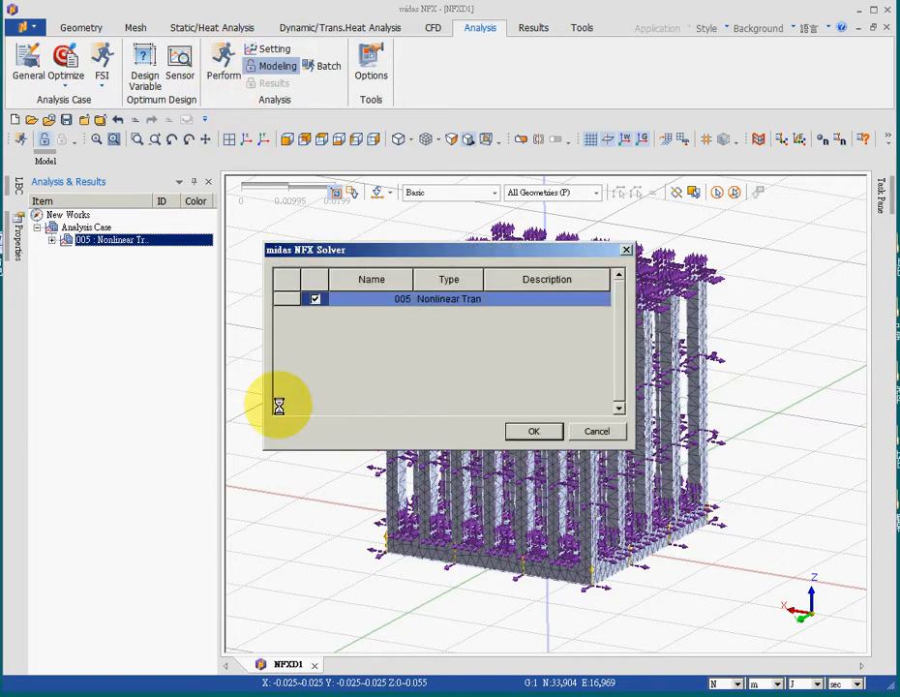
pyautogui.click(542, 429)
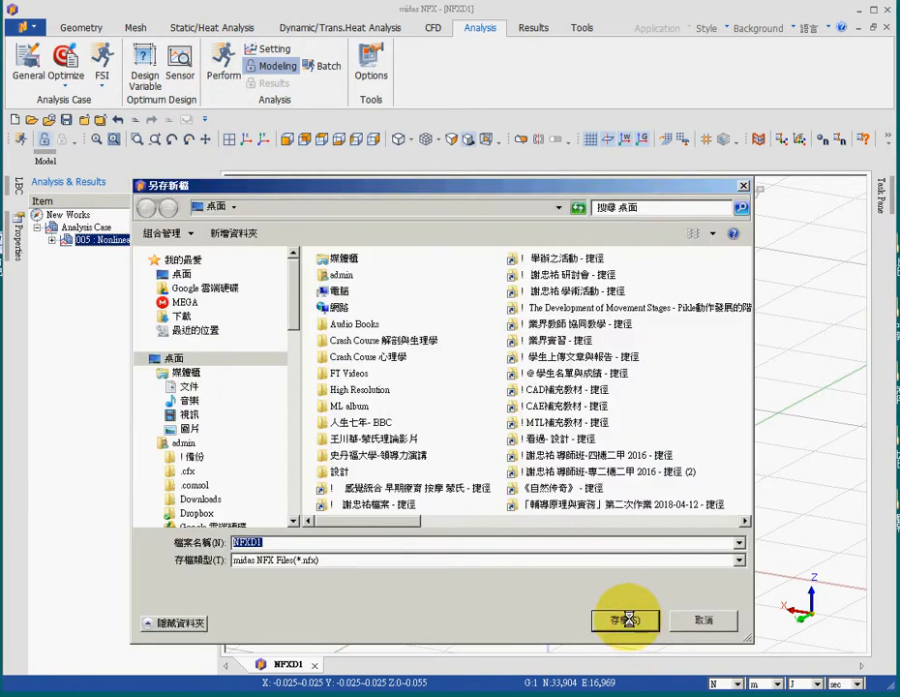
pyautogui.click(629, 618)
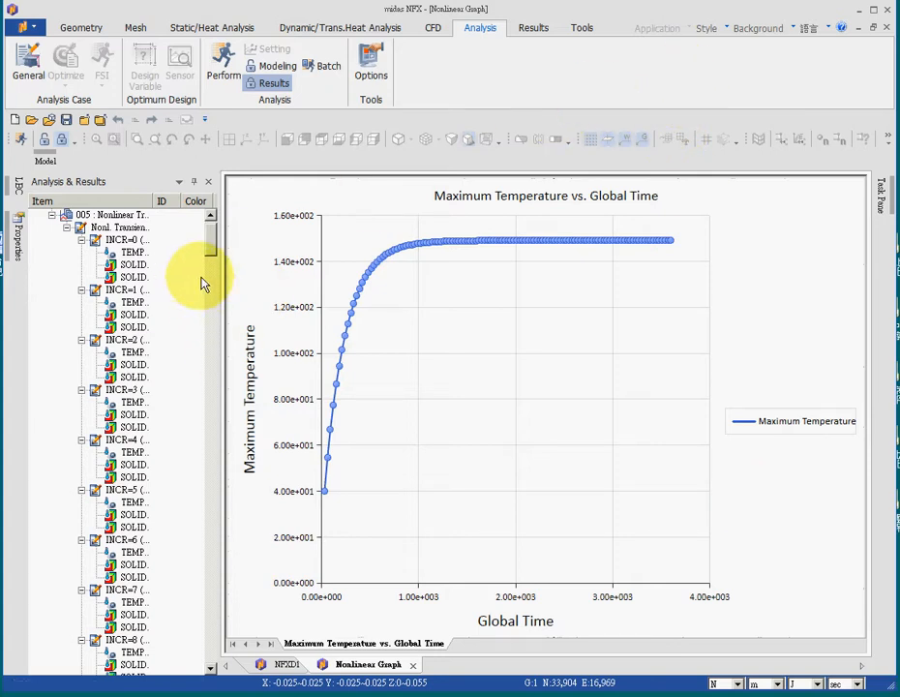
# - Display the INCR=120 temperature contour on the NFXD1 model and probe the temperature at a node on an inner pin
pyautogui.click(285, 665)
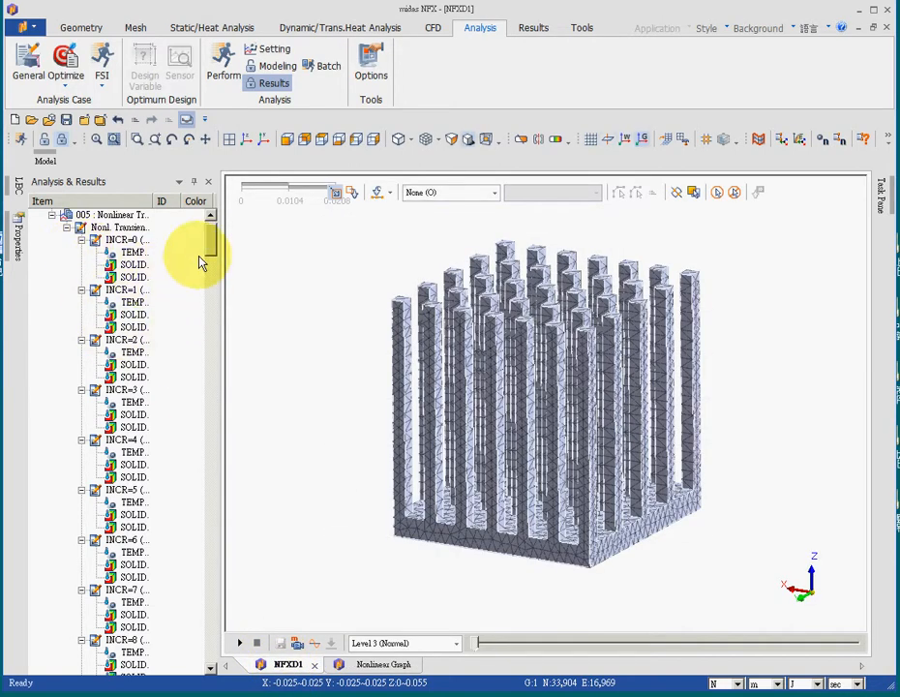
pyautogui.moveTo(207, 252); pyautogui.dragTo(241, 646)
pyautogui.click(133, 642)
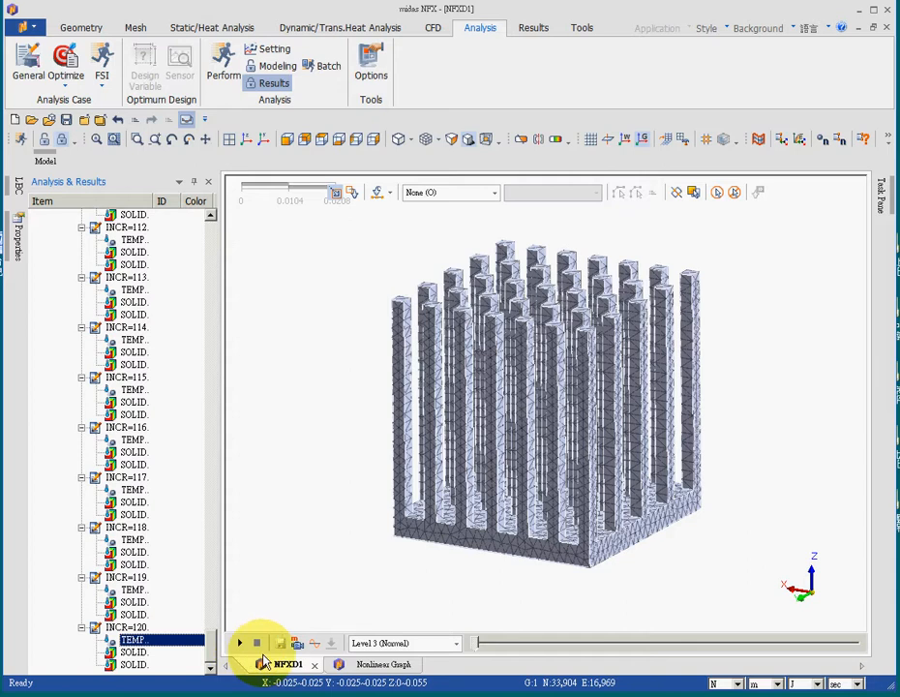
pyautogui.doubleClick(131, 640)
pyautogui.moveTo(346, 460); pyautogui.dragTo(423, 488, button='middle')
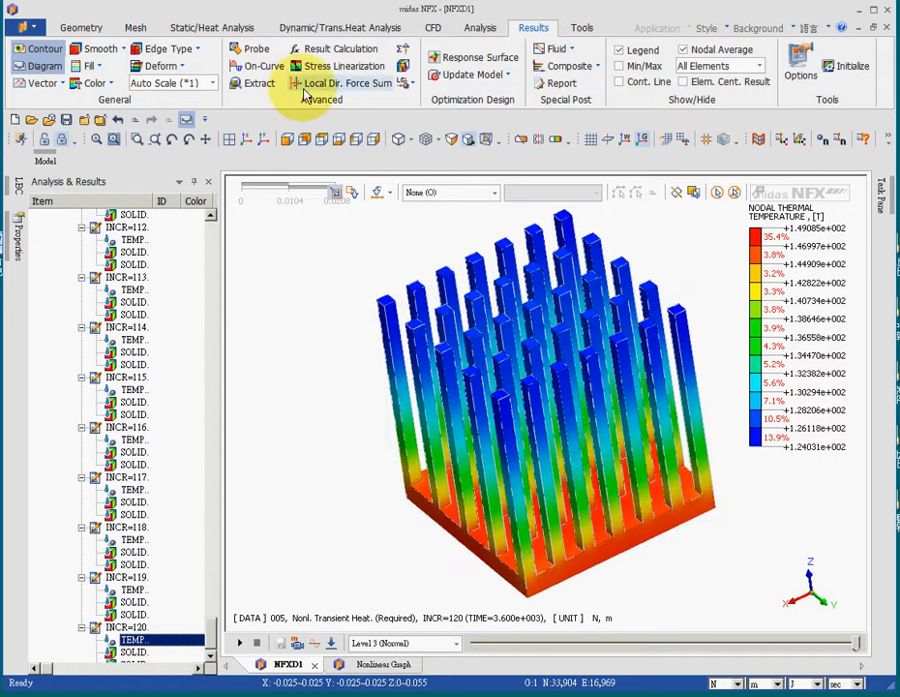
pyautogui.click(257, 49)
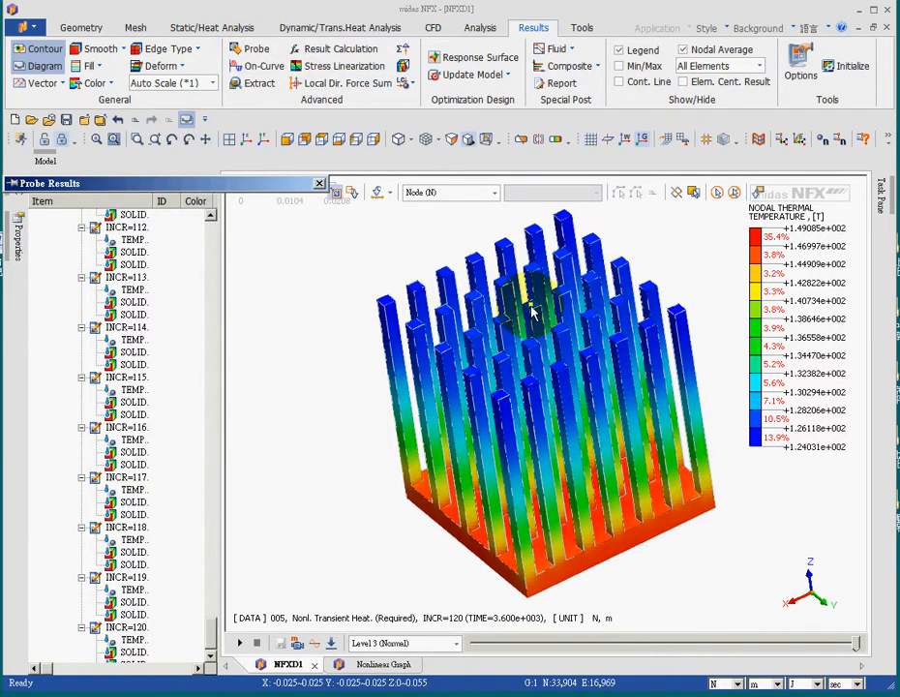
pyautogui.click(530, 310)
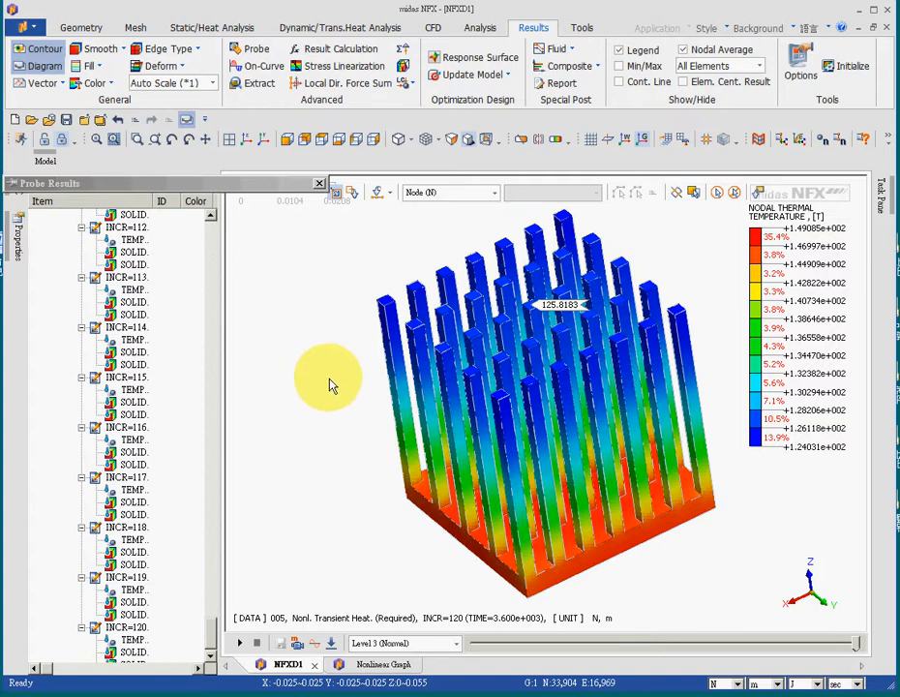
# - Extract the TEMPERATURE results of analysis set 005 for node 11322 on the inner pin over all steps into a table
pyautogui.click(253, 88)
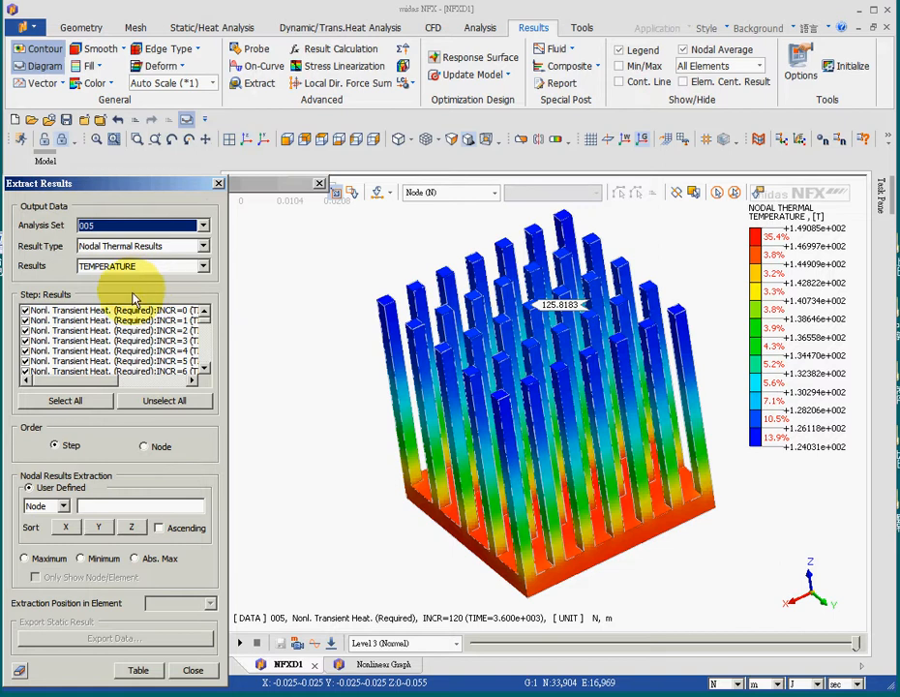
pyautogui.click(94, 508)
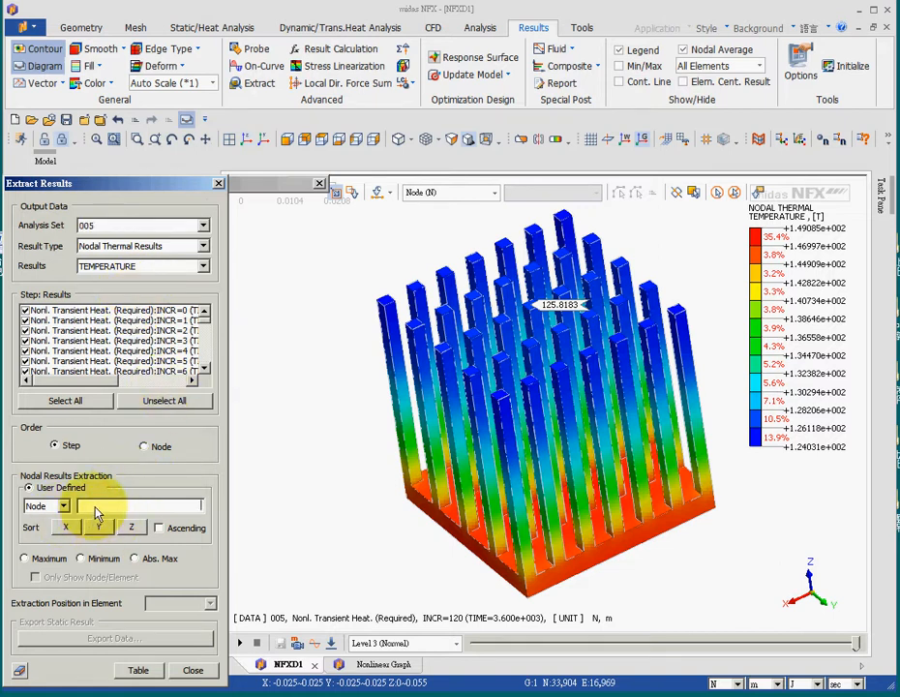
pyautogui.click(534, 311)
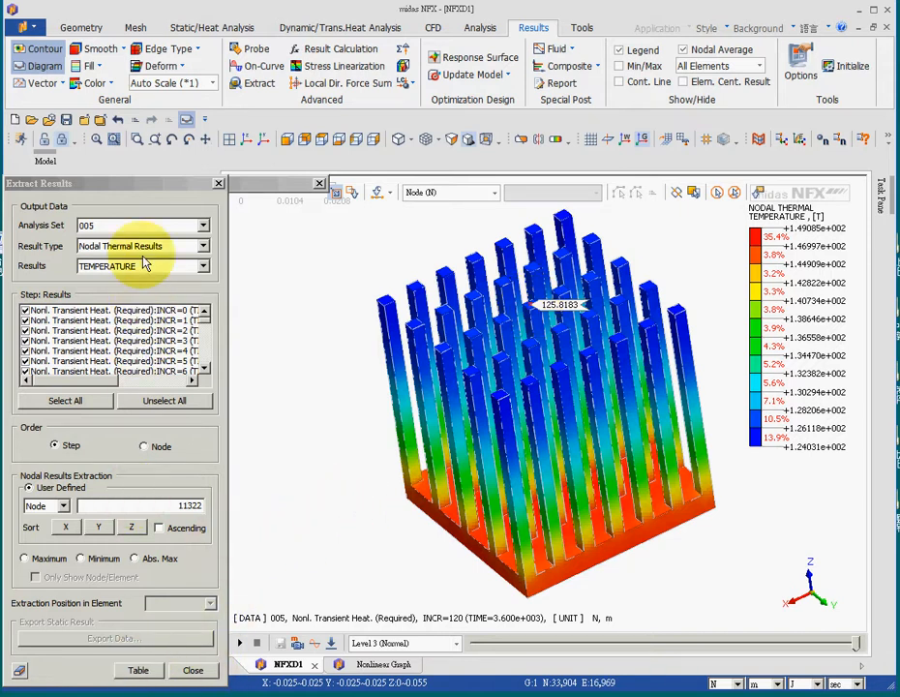
pyautogui.click(138, 670)
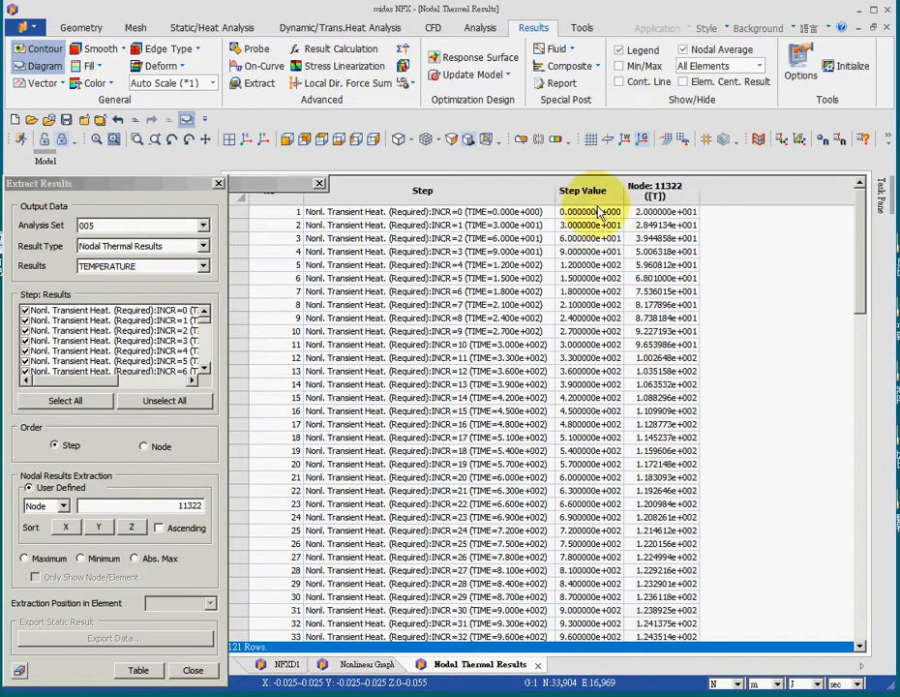
# - Preview a graph of the extracted table with Step on the X axis and Node: 11322 on the Y axis, and close it
pyautogui.moveTo(582, 191); pyautogui.dragTo(678, 683)
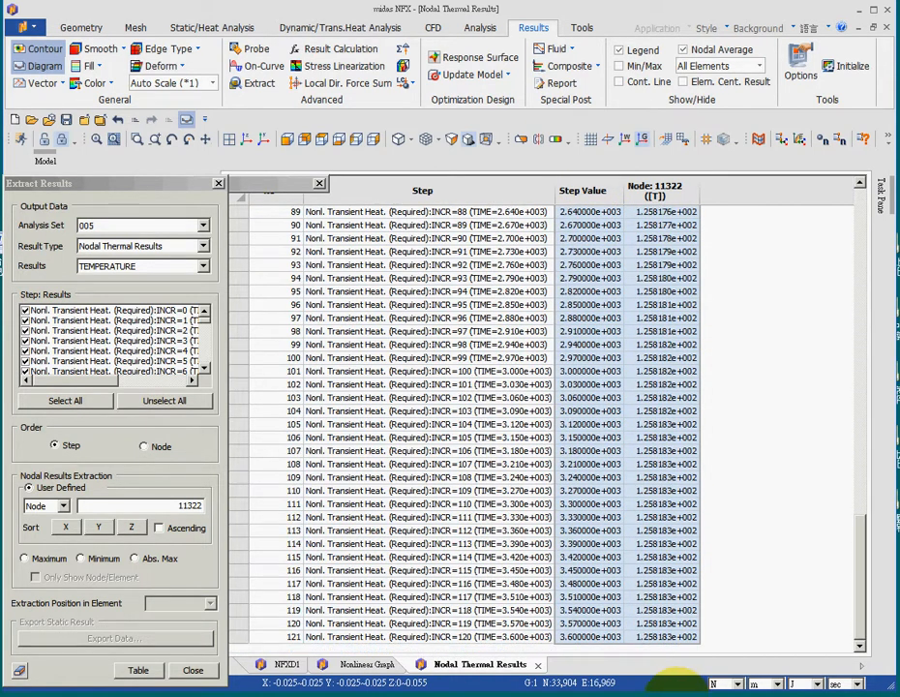
pyautogui.rightClick(599, 471)
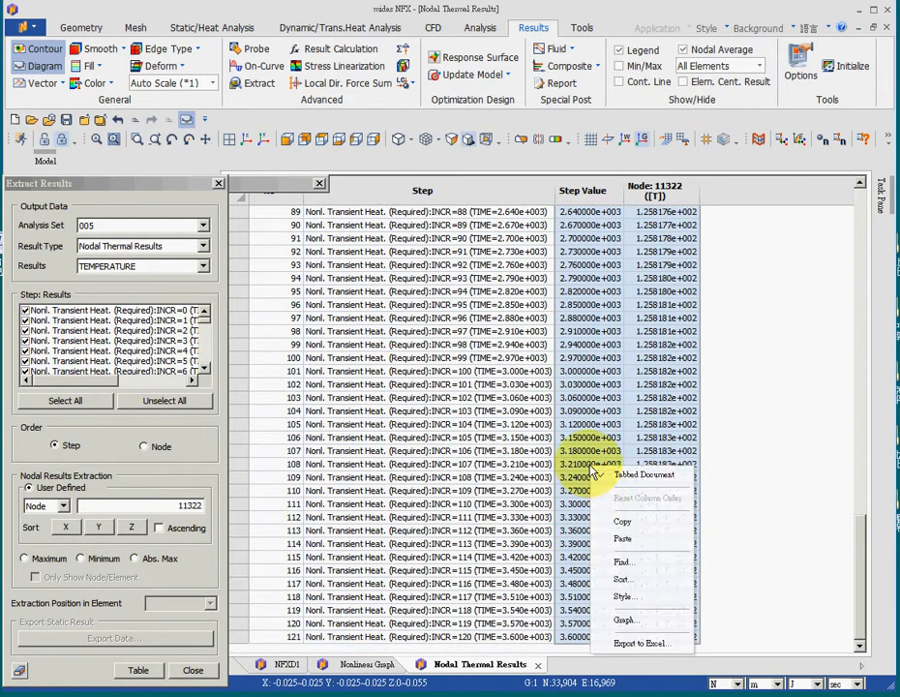
pyautogui.click(627, 624)
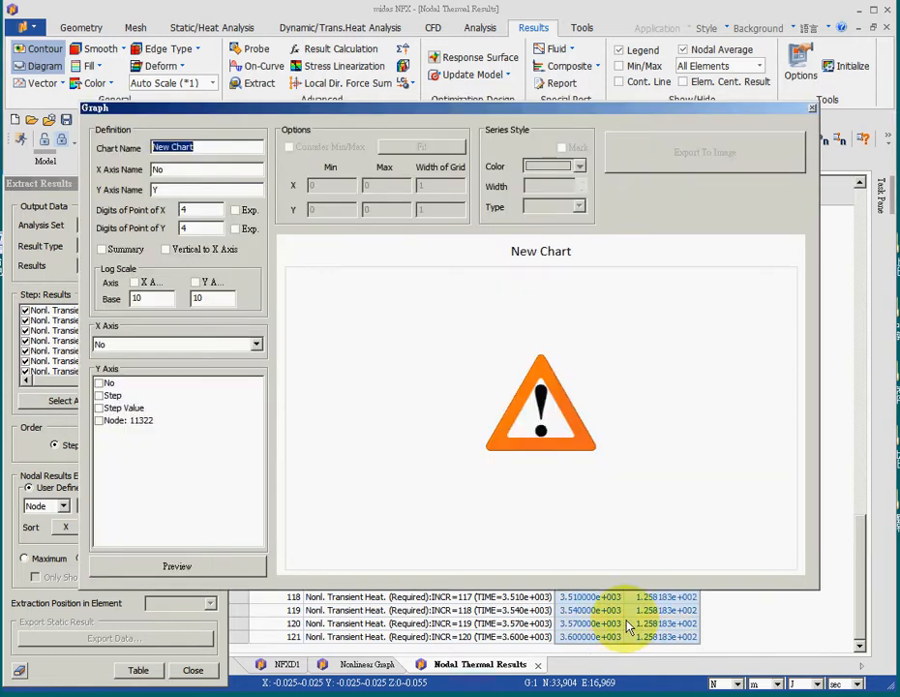
pyautogui.click(148, 347)
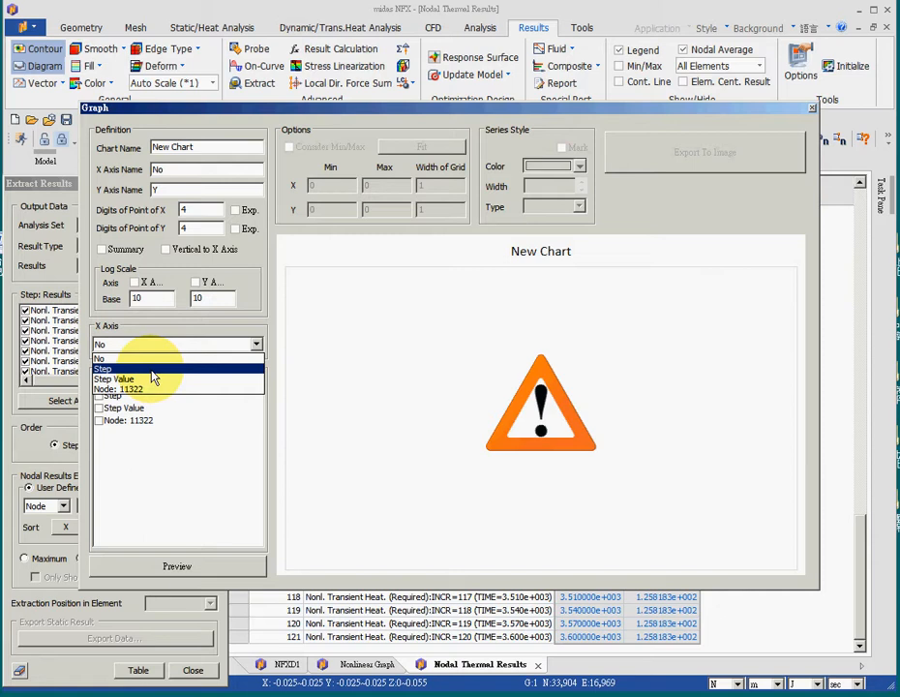
pyautogui.click(152, 372)
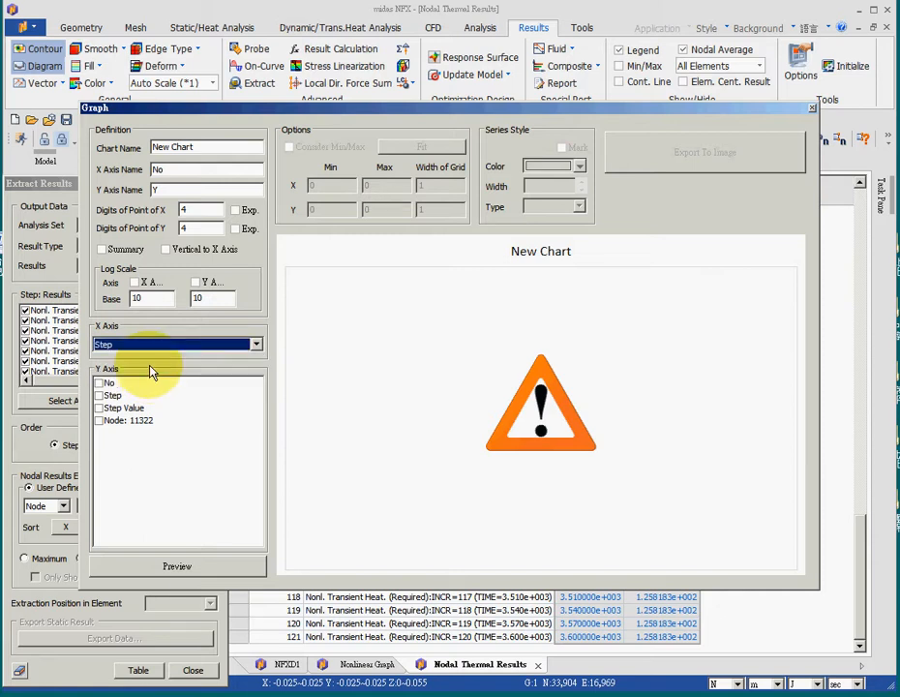
pyautogui.click(100, 421)
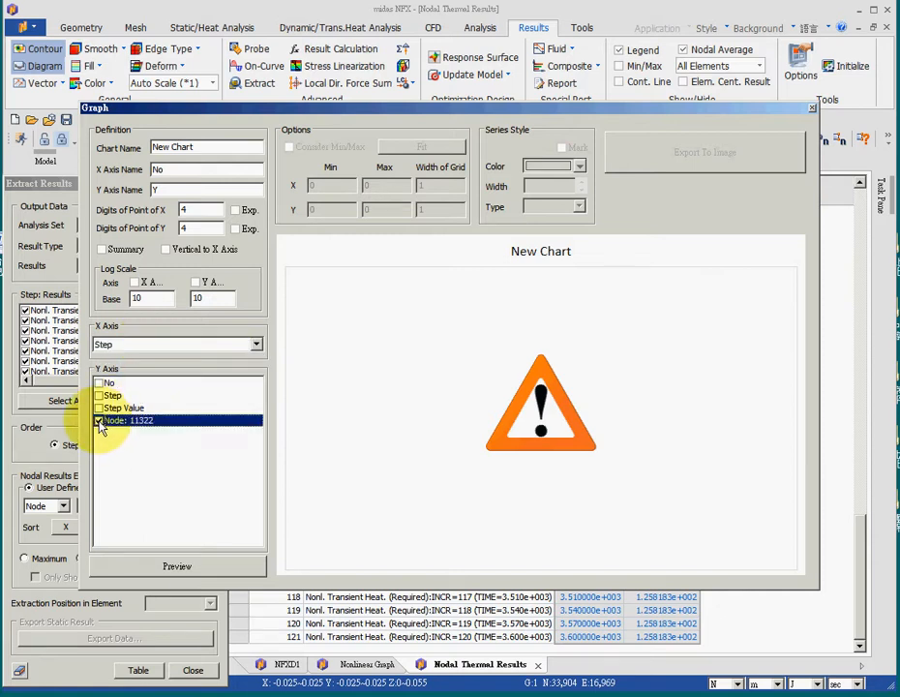
pyautogui.click(223, 568)
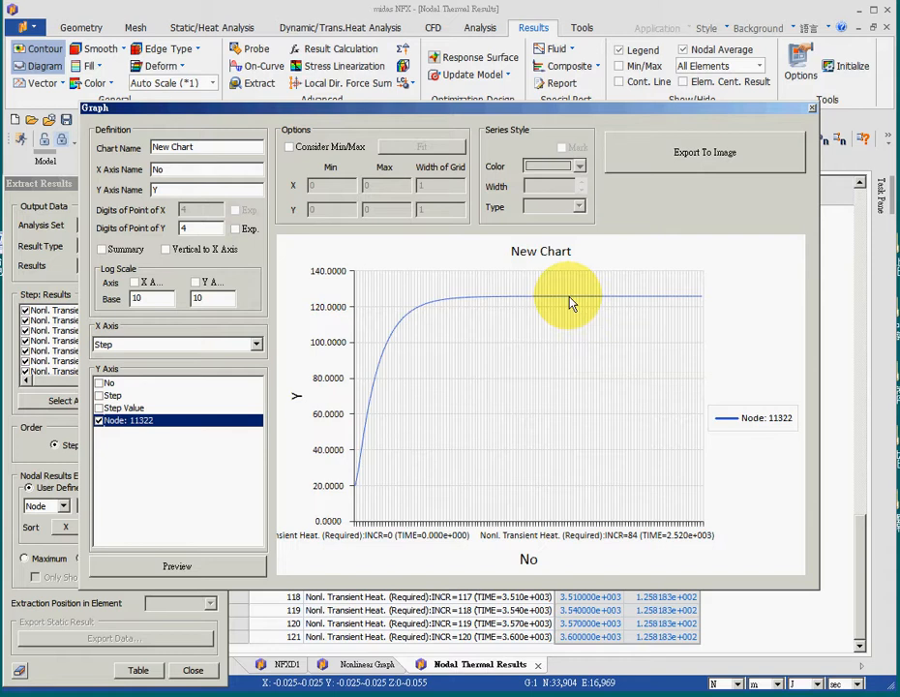
pyautogui.click(813, 108)
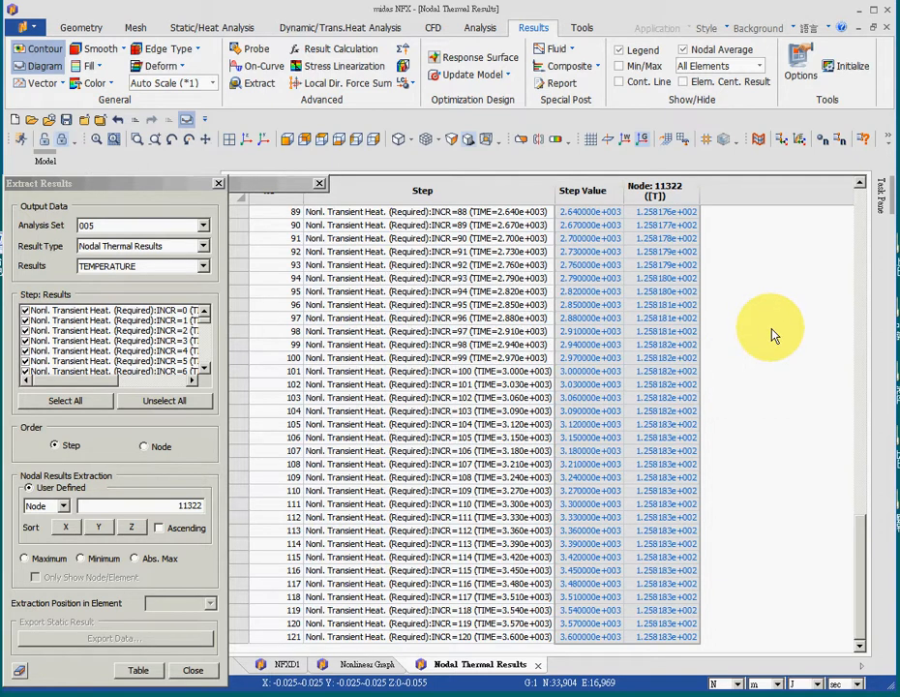